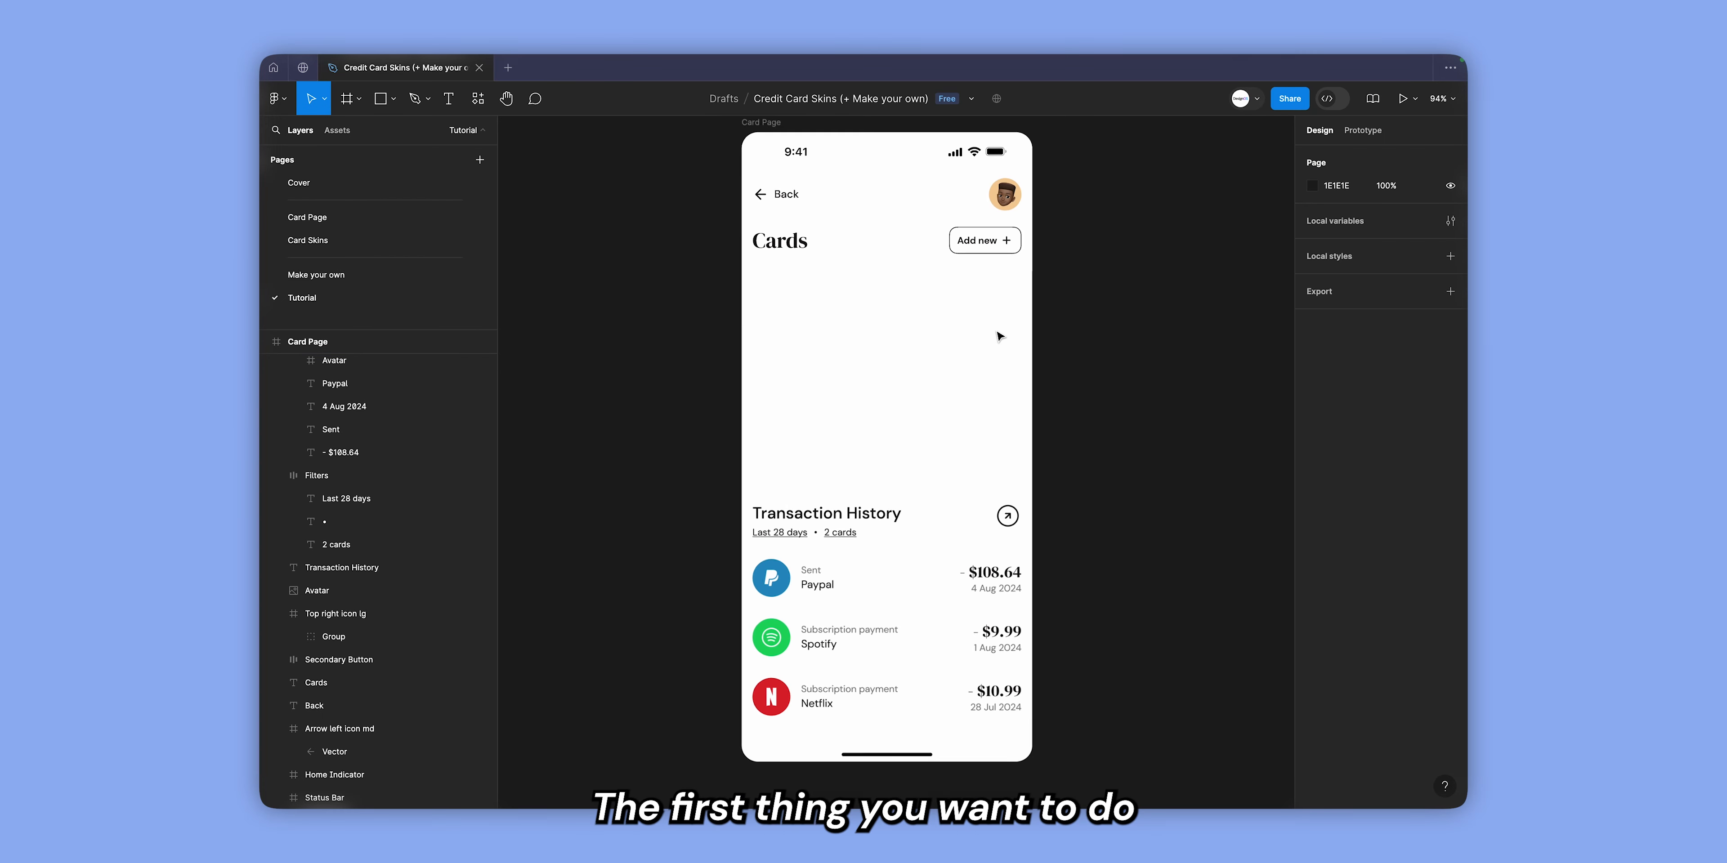
# Place a 100 × 100 frame in the blank area between the Cards heading and Transaction History.
pyautogui.scroll(1, 992, 339)
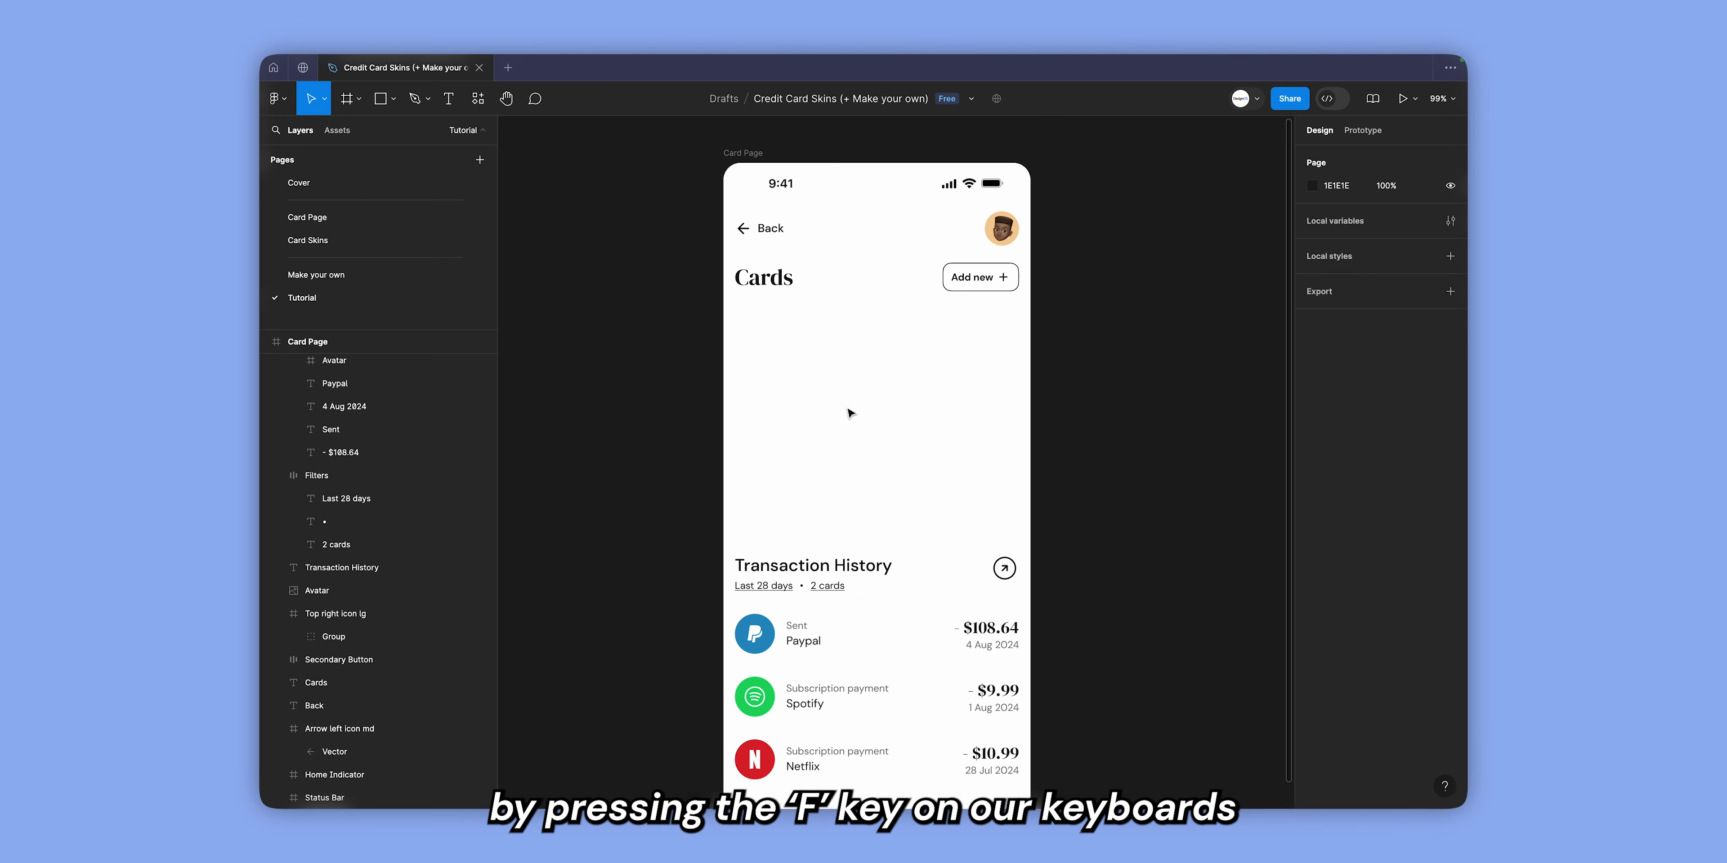
pyautogui.press('f')
pyautogui.click(835, 397)
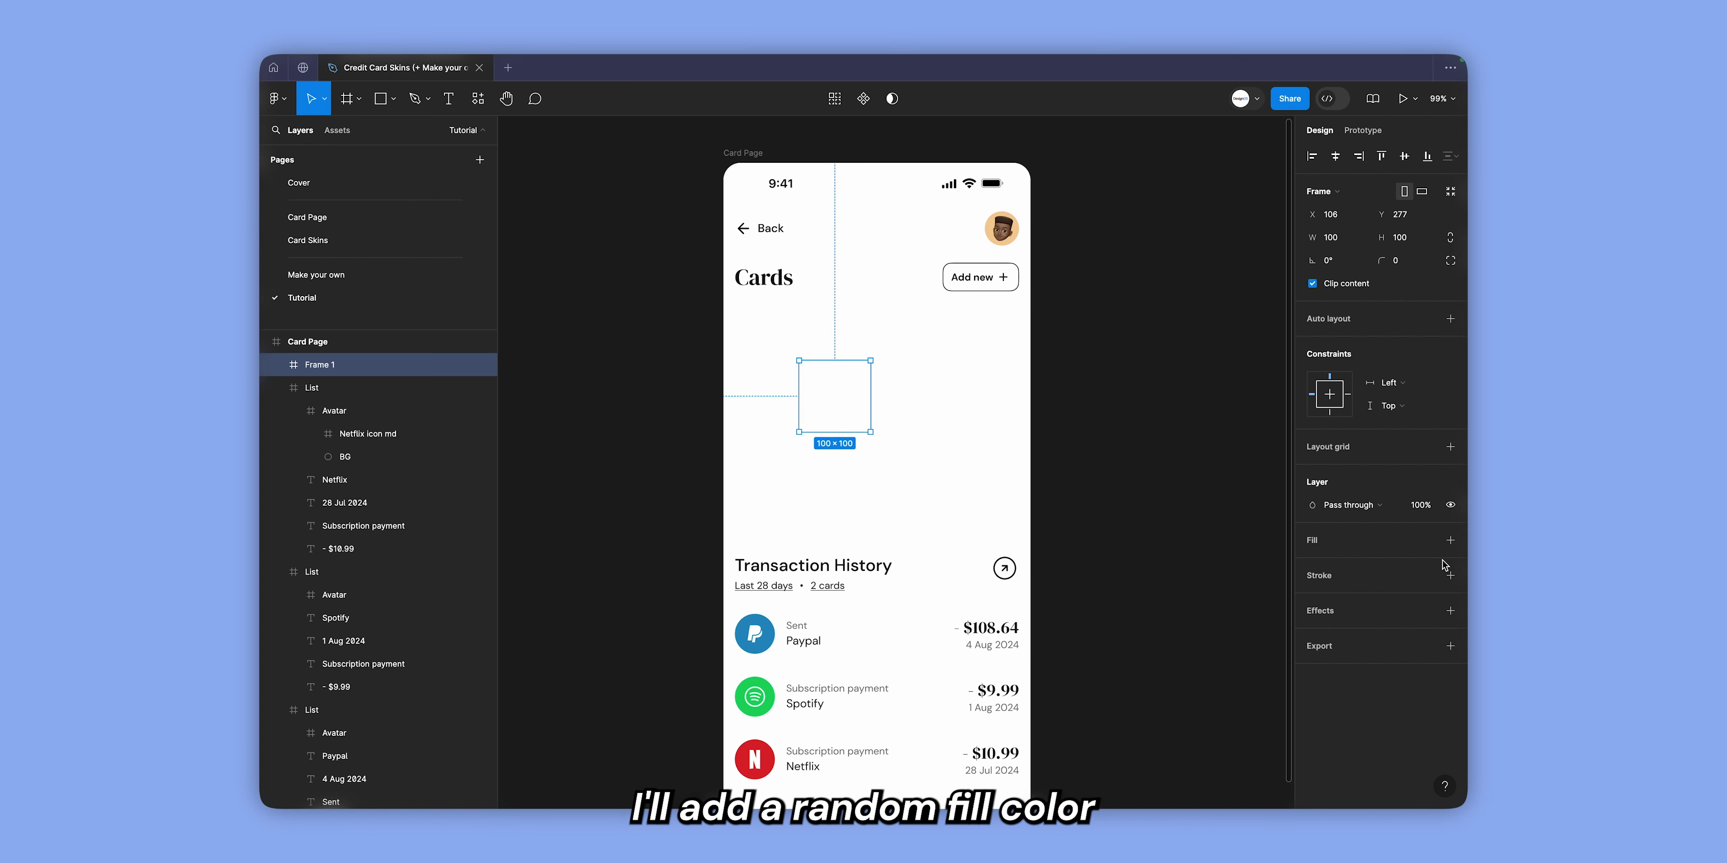
# Add a dark red placeholder fill (662323) to the new frame.
pyautogui.click(1450, 540)
pyautogui.click(1350, 569)
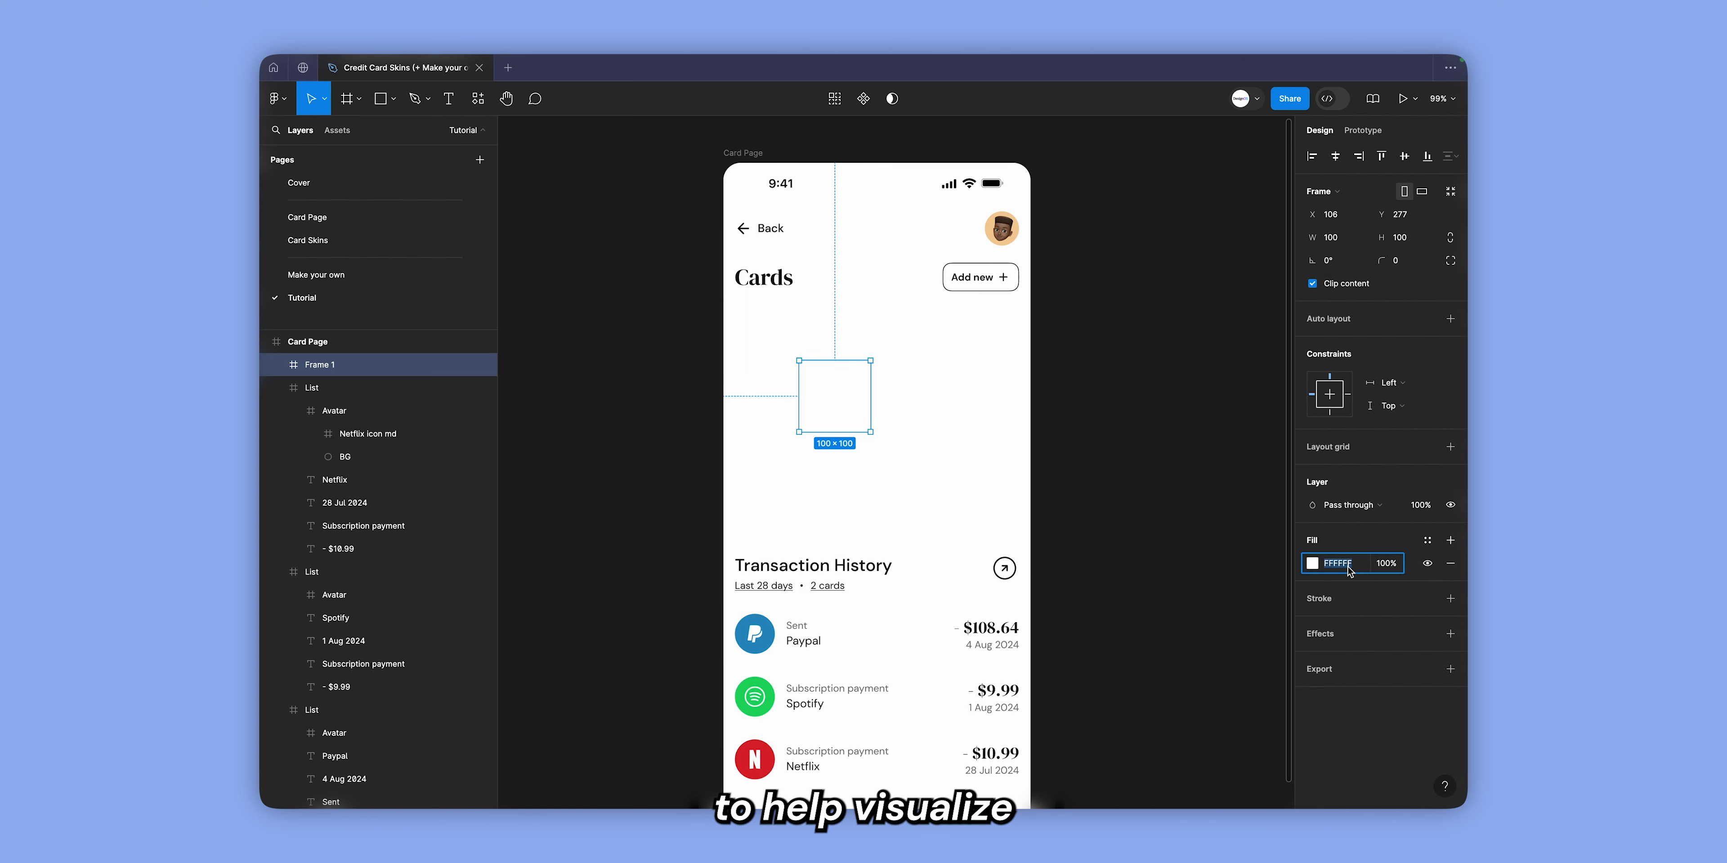
pyautogui.click(1308, 565)
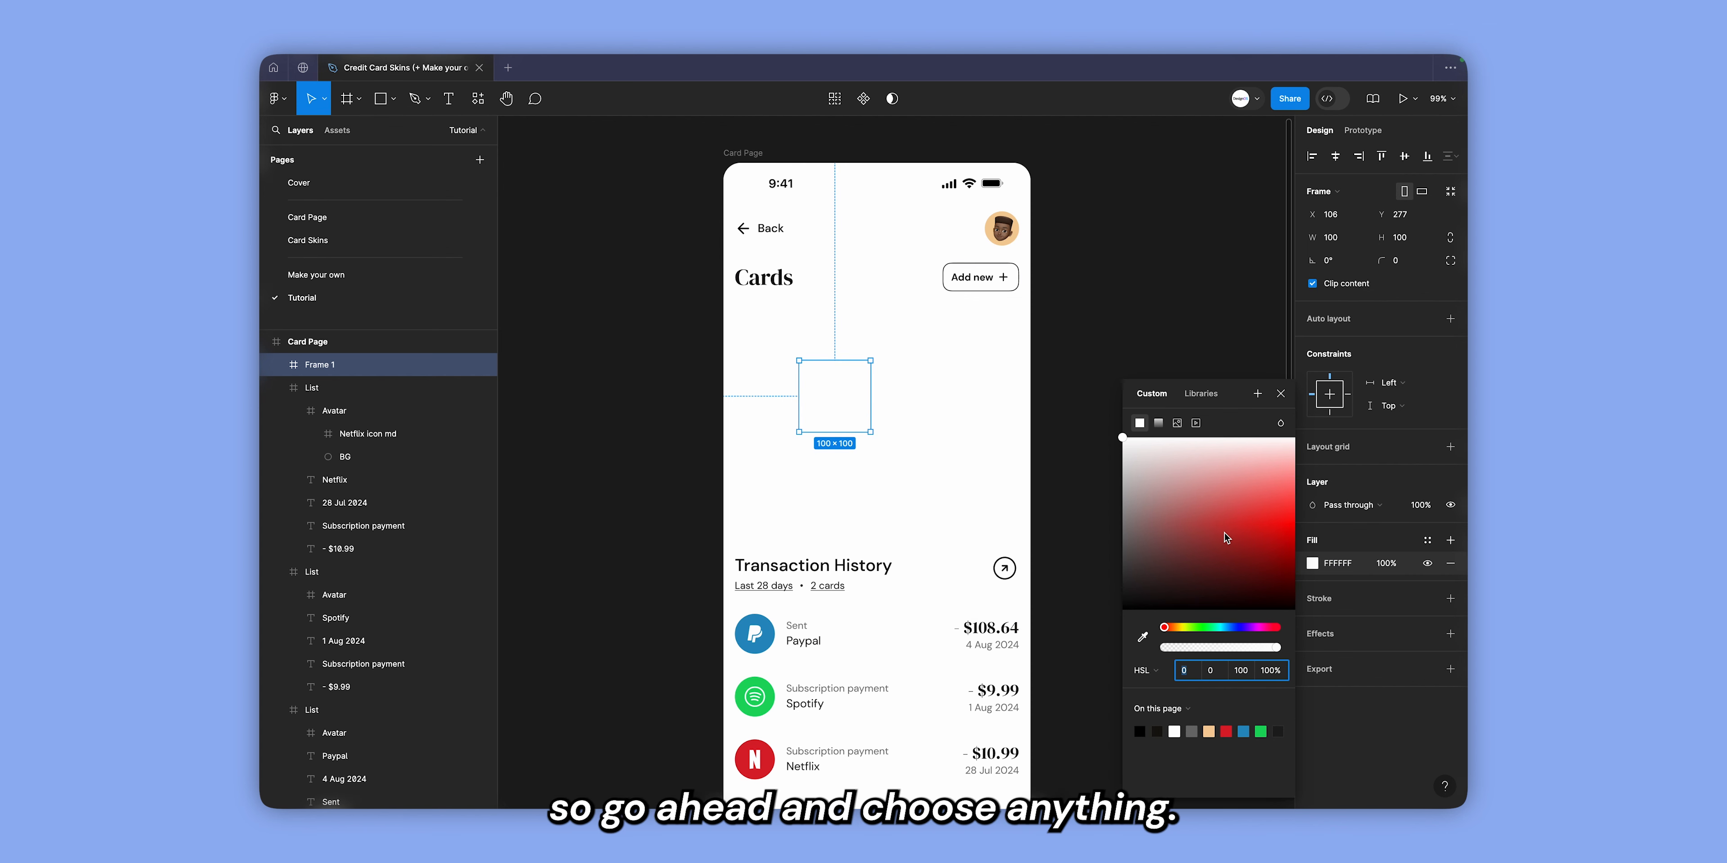
pyautogui.click(1206, 564)
pyautogui.click(1281, 395)
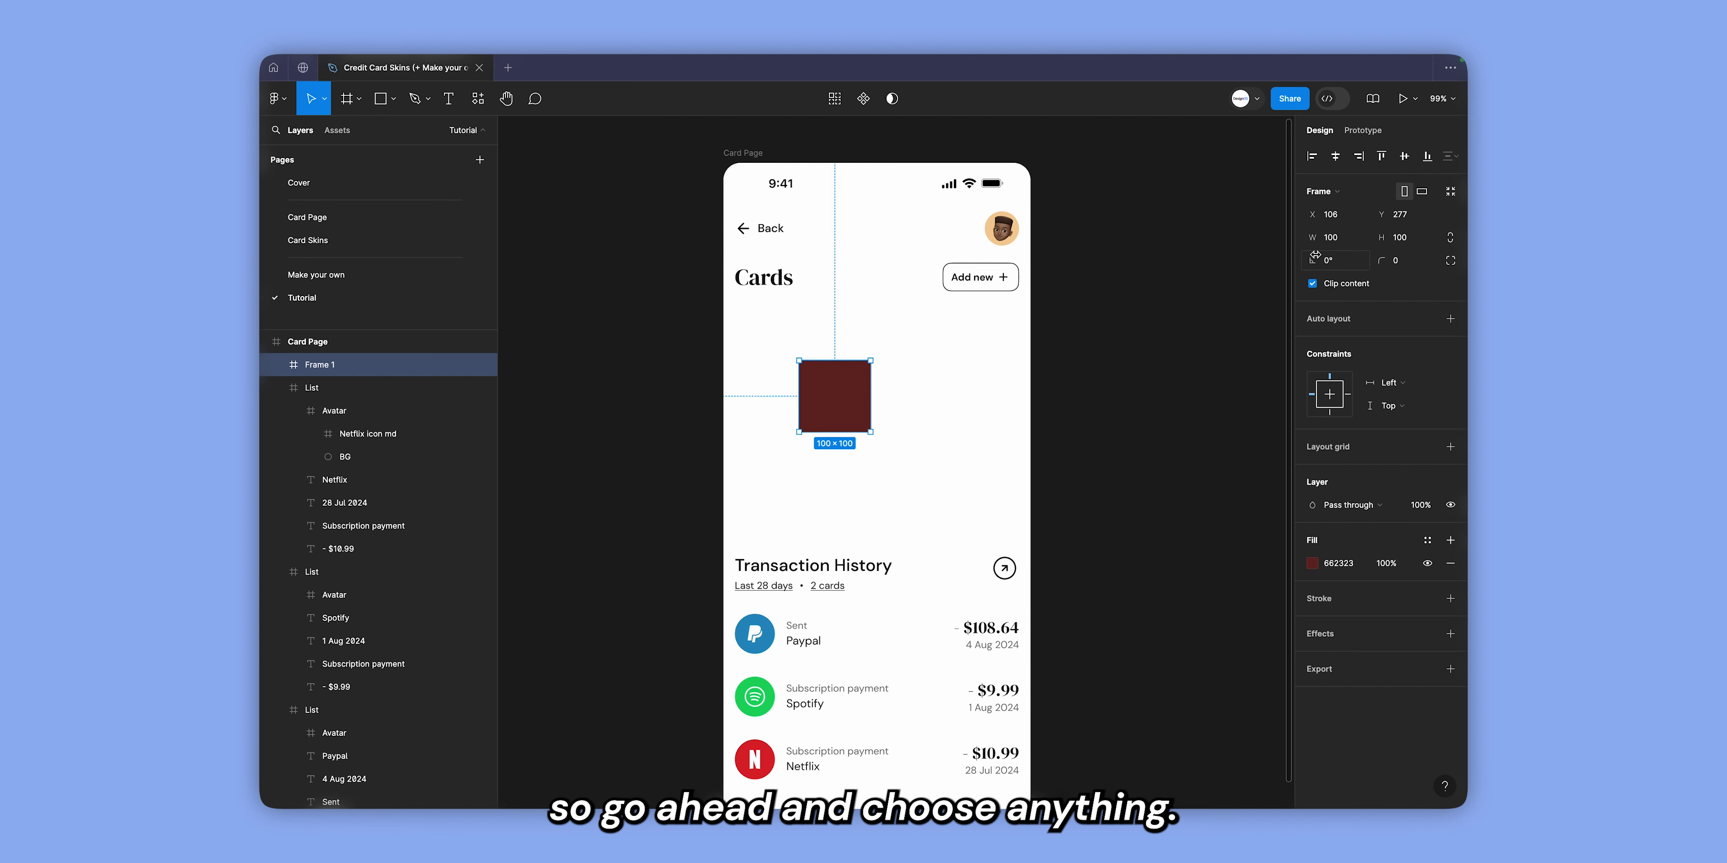
# Set the frame's width to 398 and its height to 258.
pyautogui.click(1330, 242)
pyautogui.write('398')
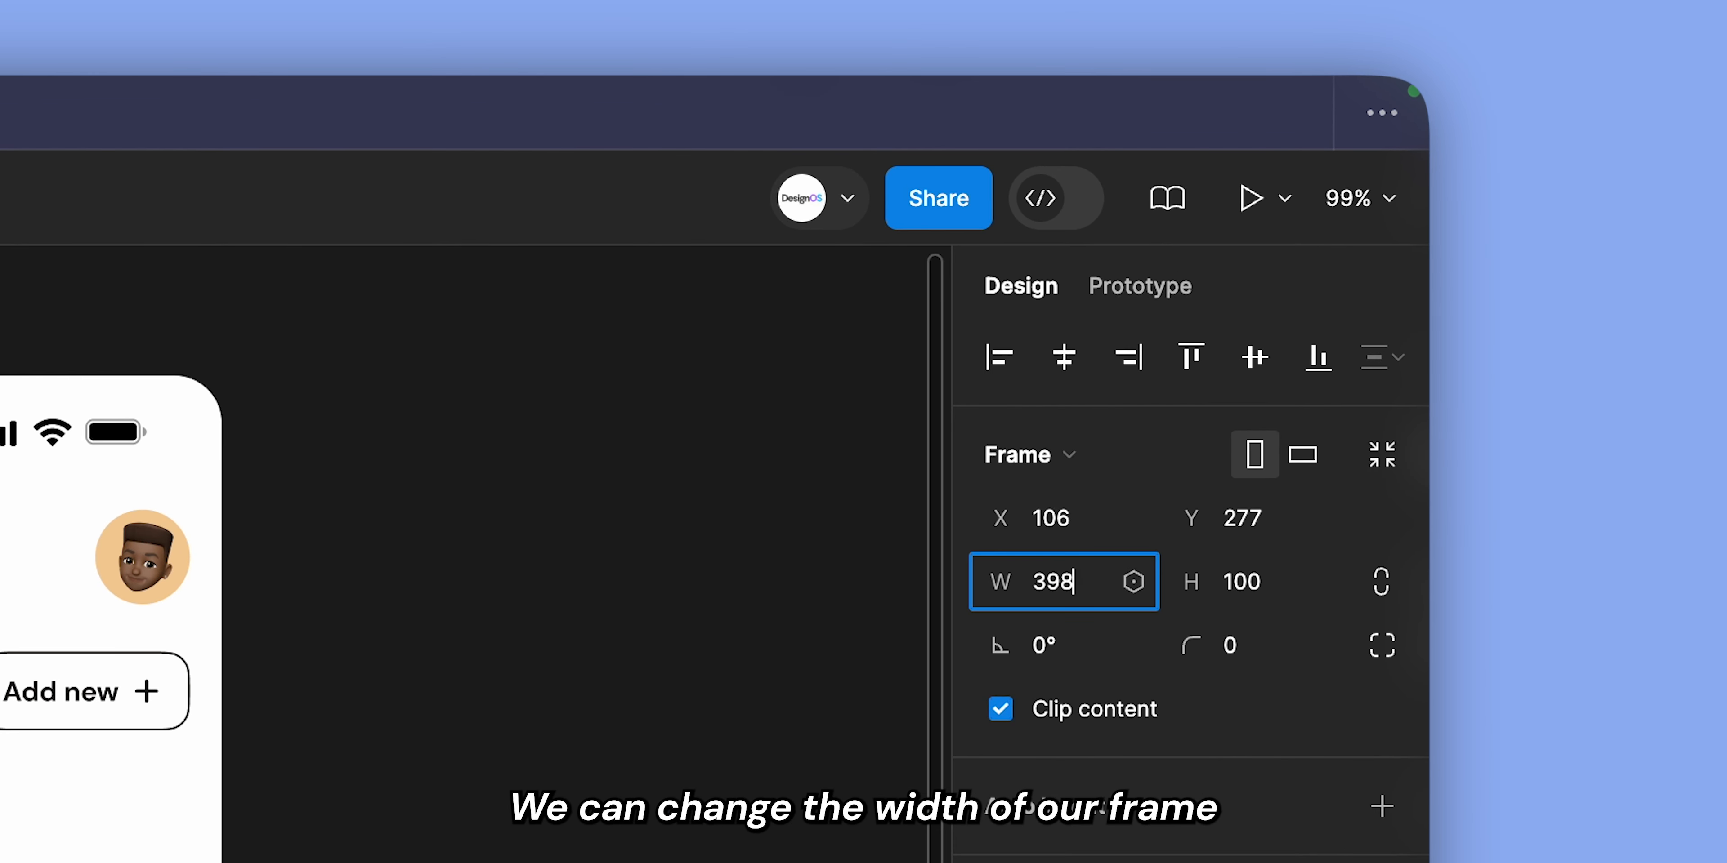
pyautogui.press('Tab')
pyautogui.write('258')
pyautogui.press('Return')
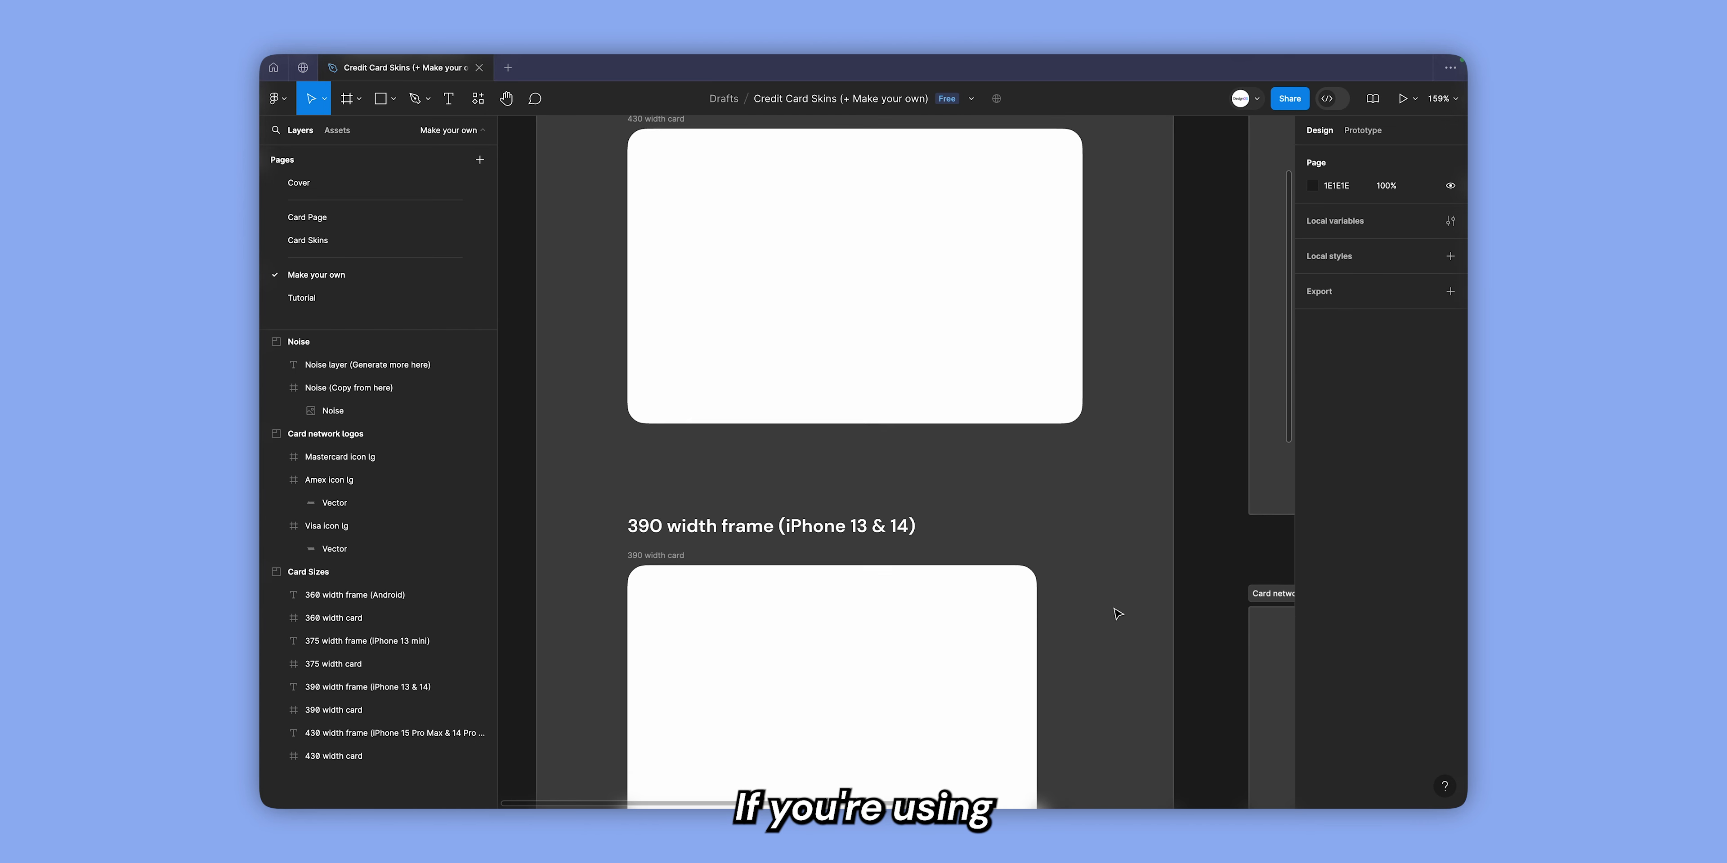
pyautogui.scroll(-10, 575, 366)
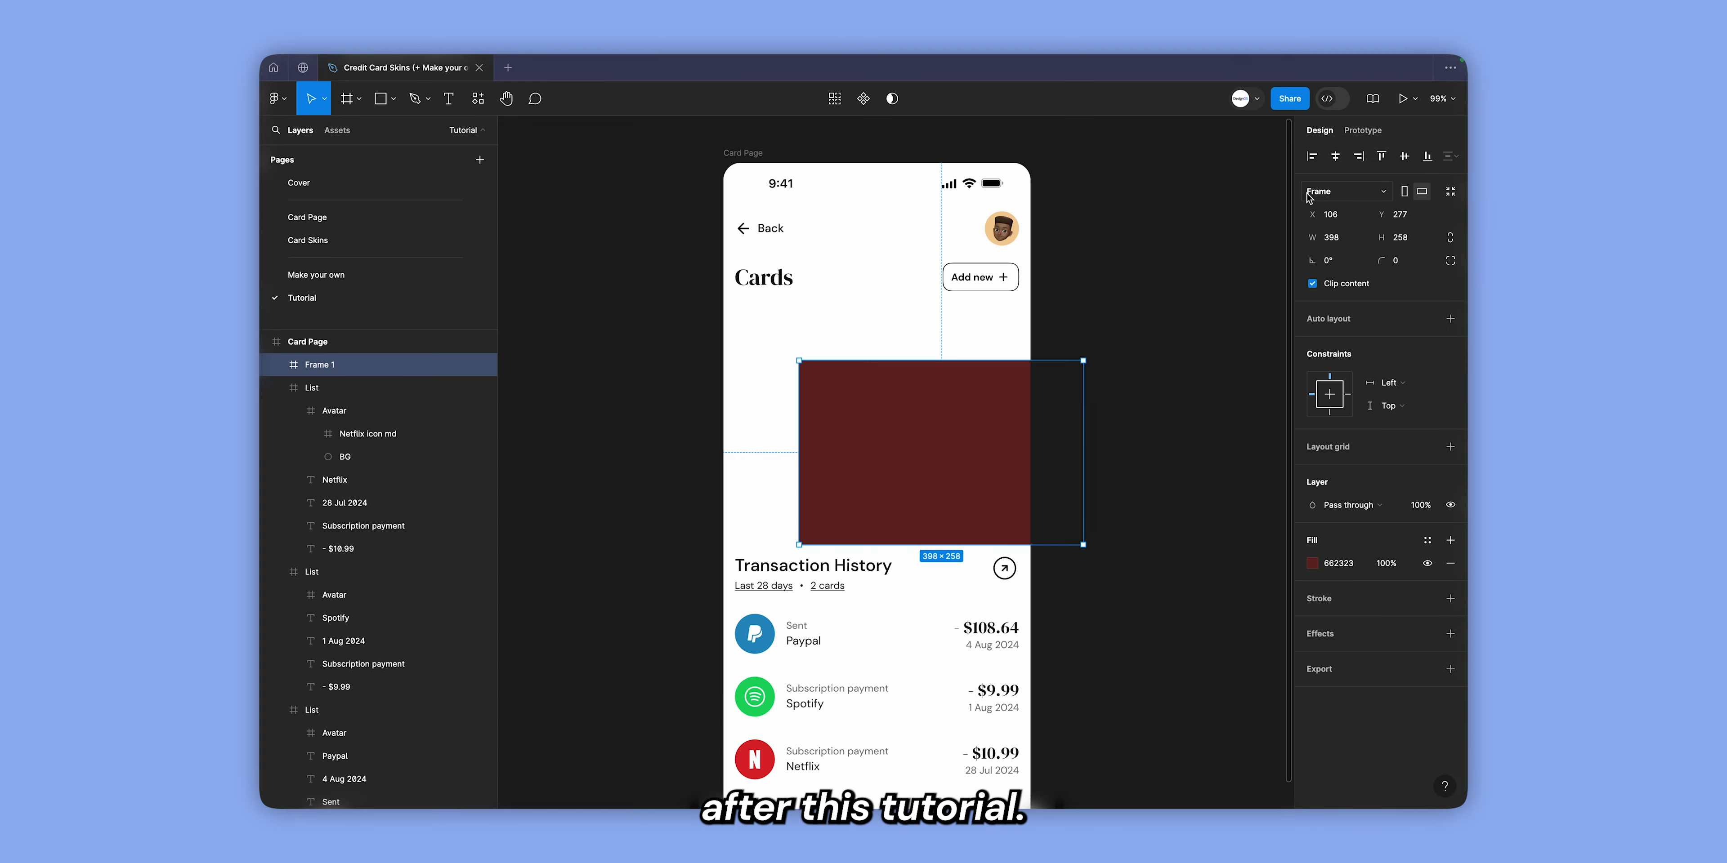
# Centre the frame horizontally on the Card Page and position it below the Cards heading at Y 204.
pyautogui.moveTo(1079, 448); pyautogui.dragTo(1033, 448)
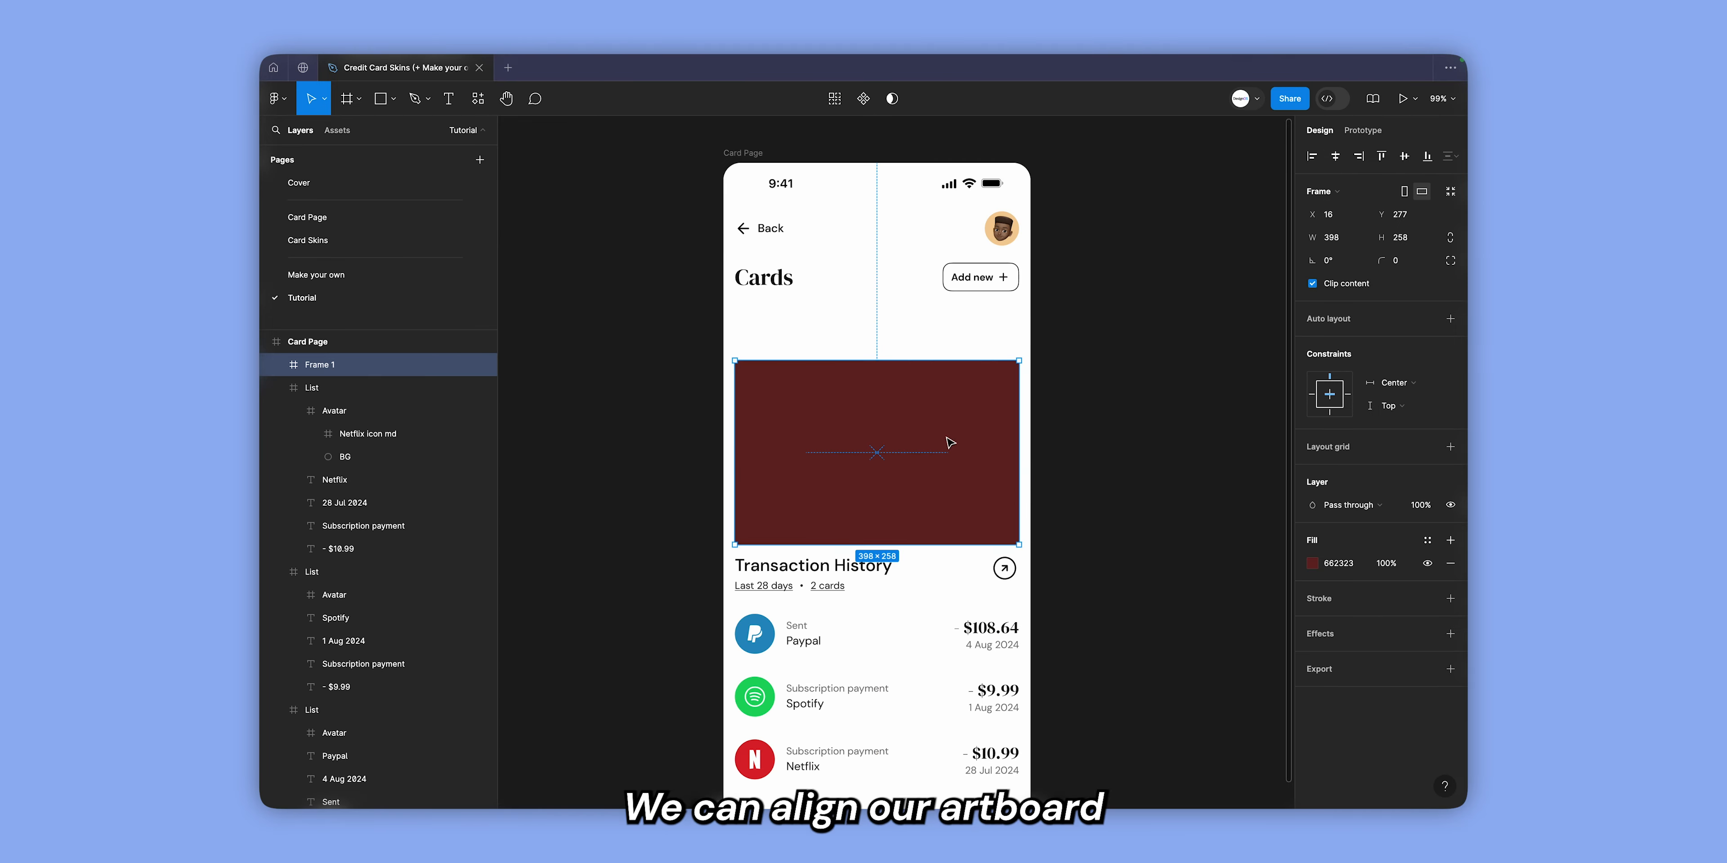
pyautogui.moveTo(895, 430); pyautogui.dragTo(894, 361)
pyautogui.hotkey('shift', 'Down')
pyautogui.hotkey('shift', 'Down')
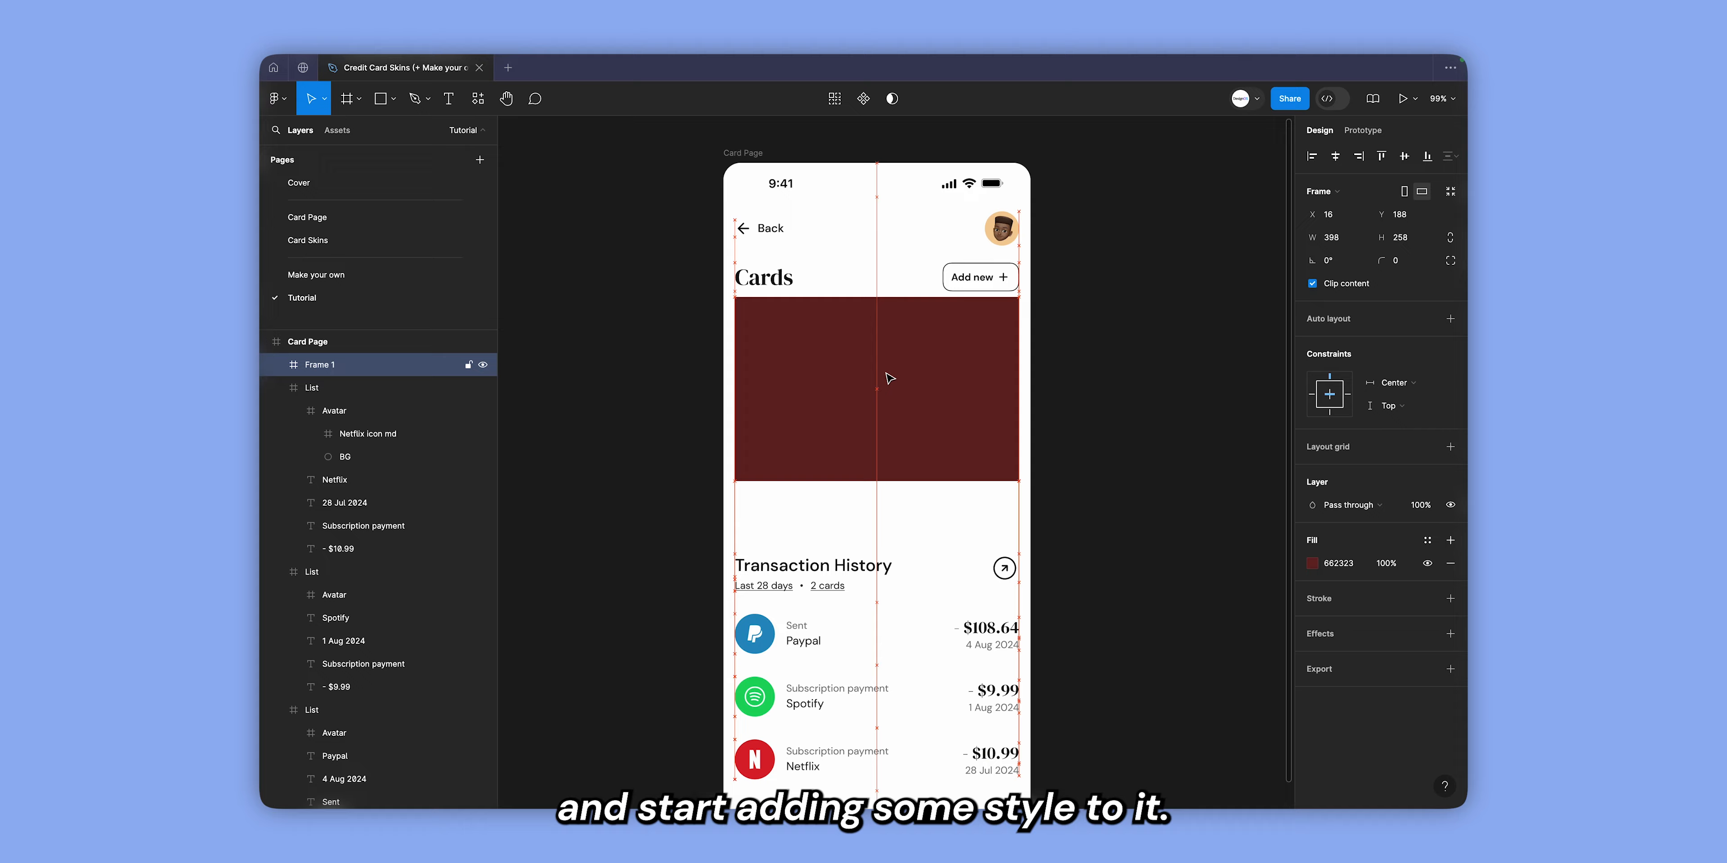
pyautogui.press('alt')
pyautogui.hotkey('shift', 'Down')
# Give the frame a corner radius of 16 with 60% corner smoothing.
pyautogui.click(1402, 264)
pyautogui.write('16')
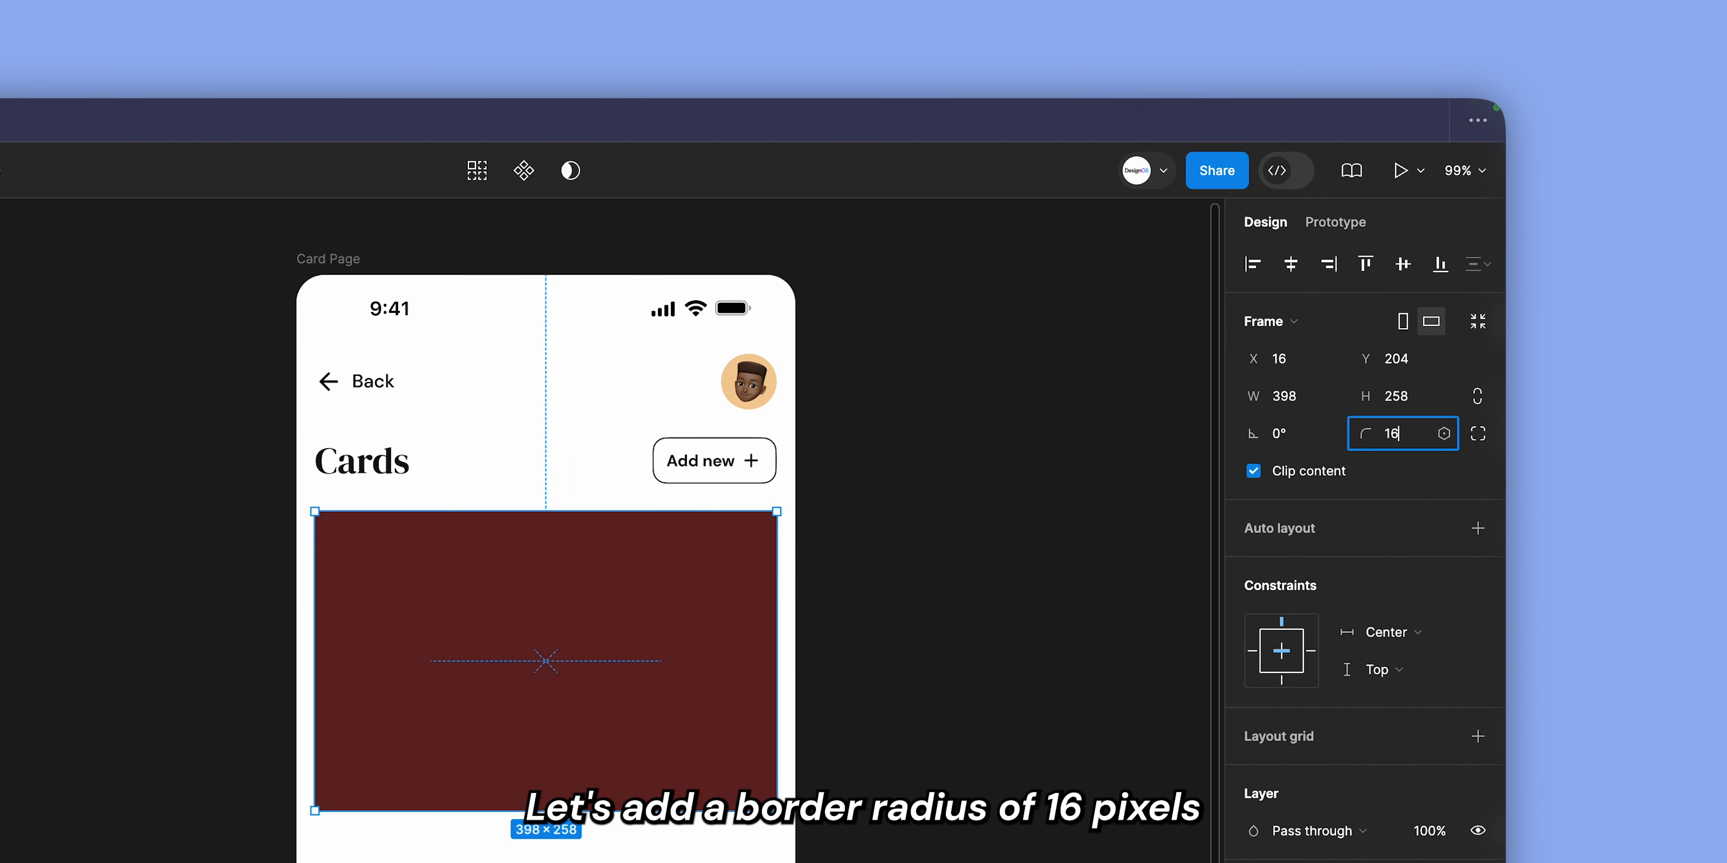
pyautogui.press('Return')
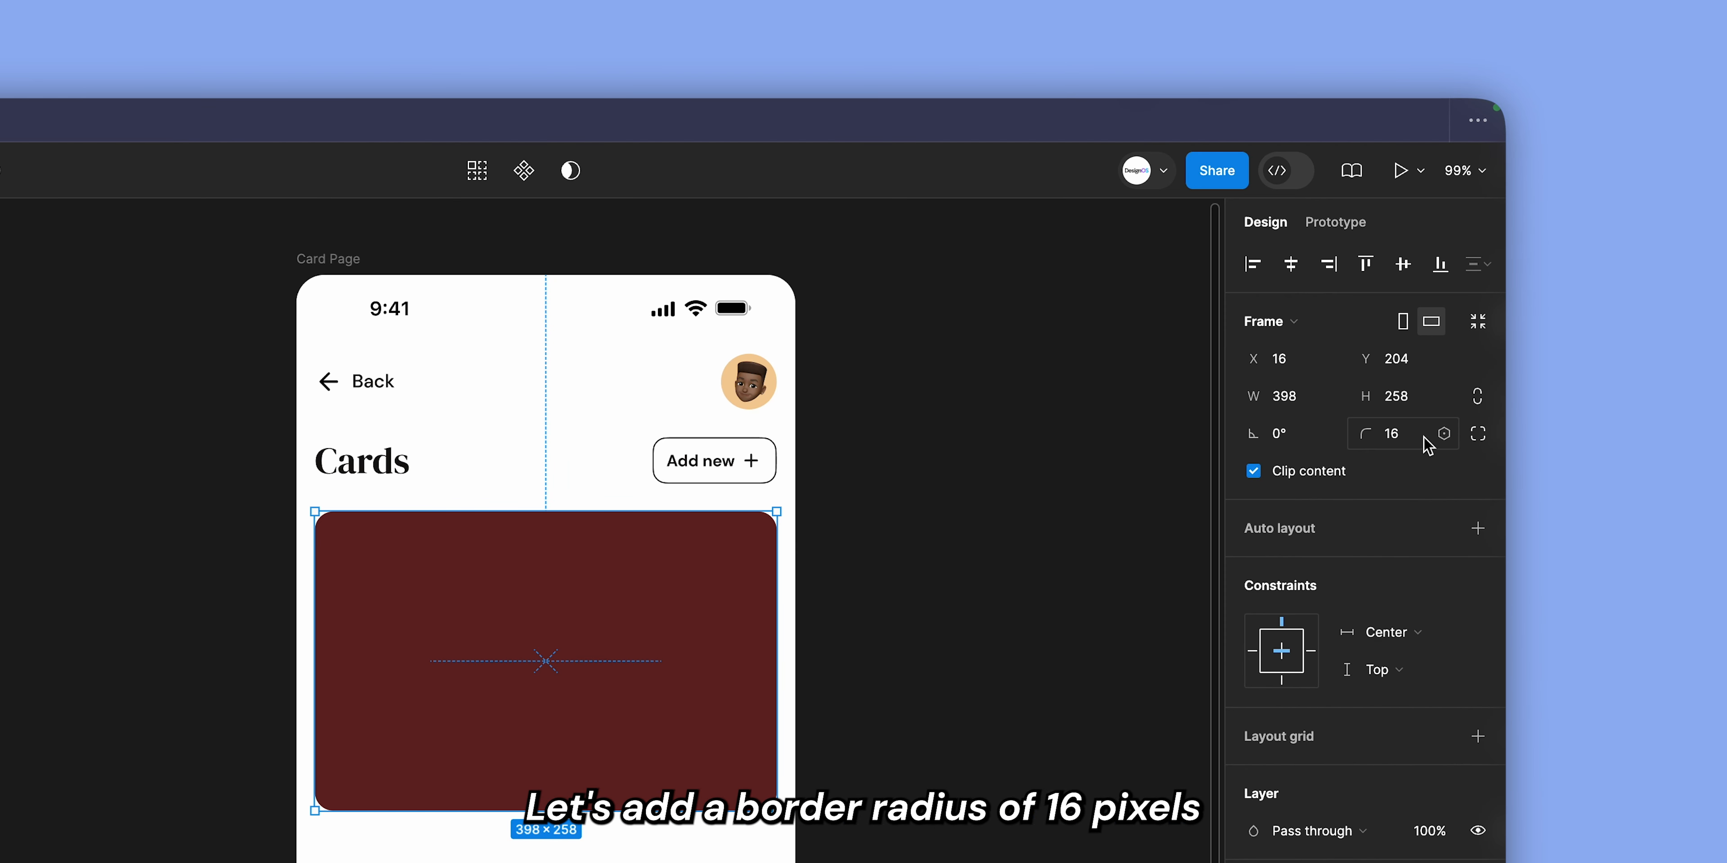
pyautogui.click(1484, 436)
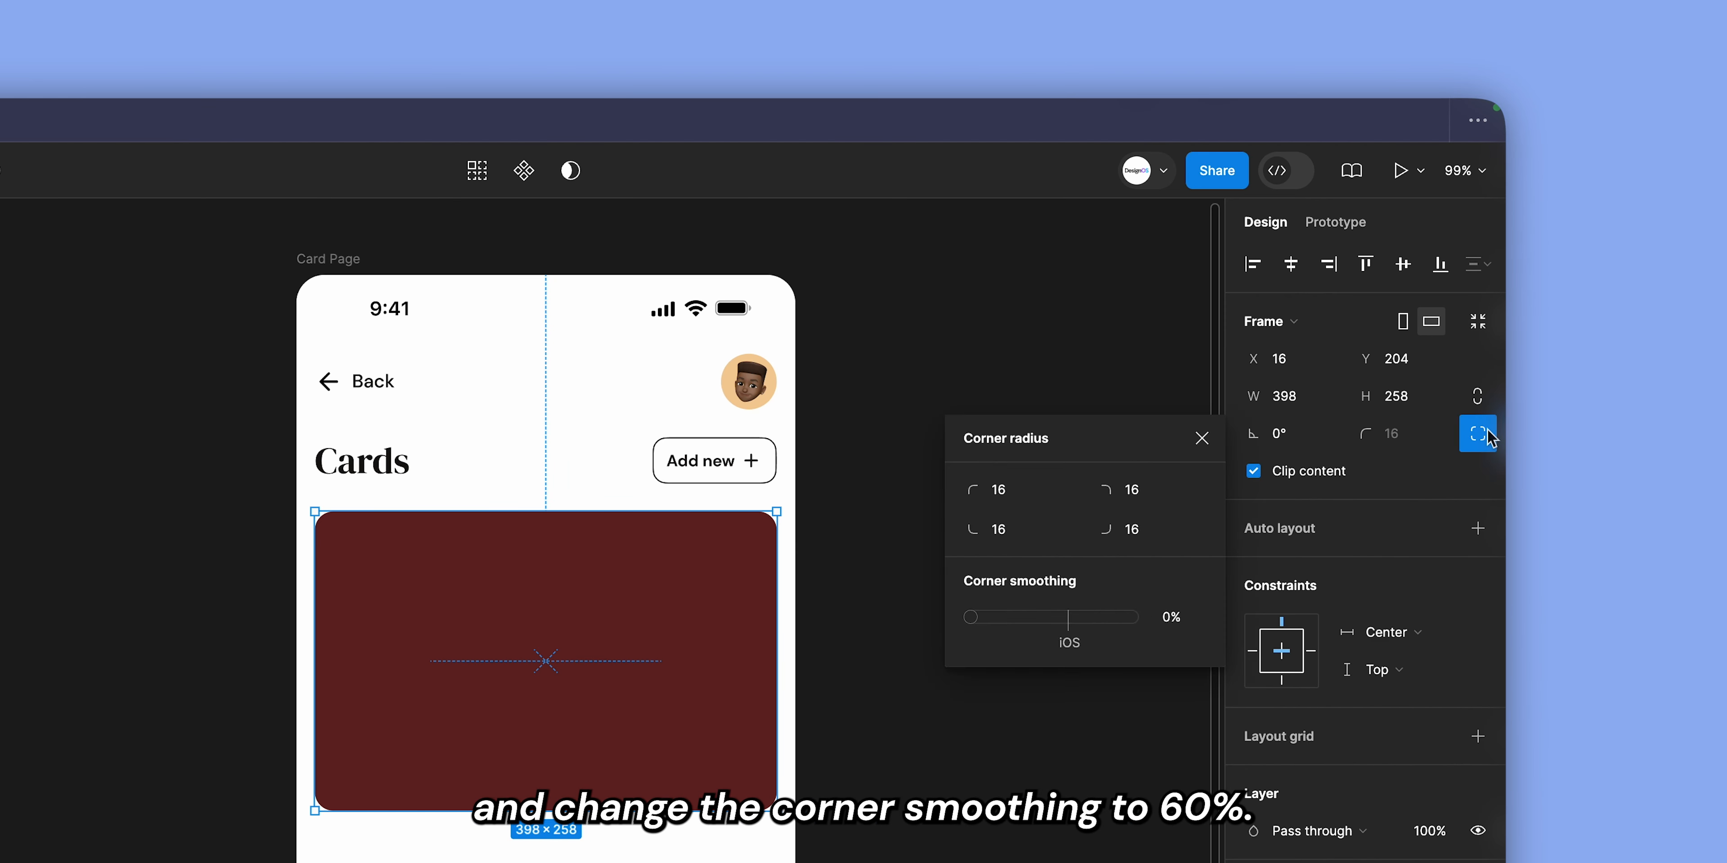
pyautogui.click(1169, 617)
pyautogui.write('60')
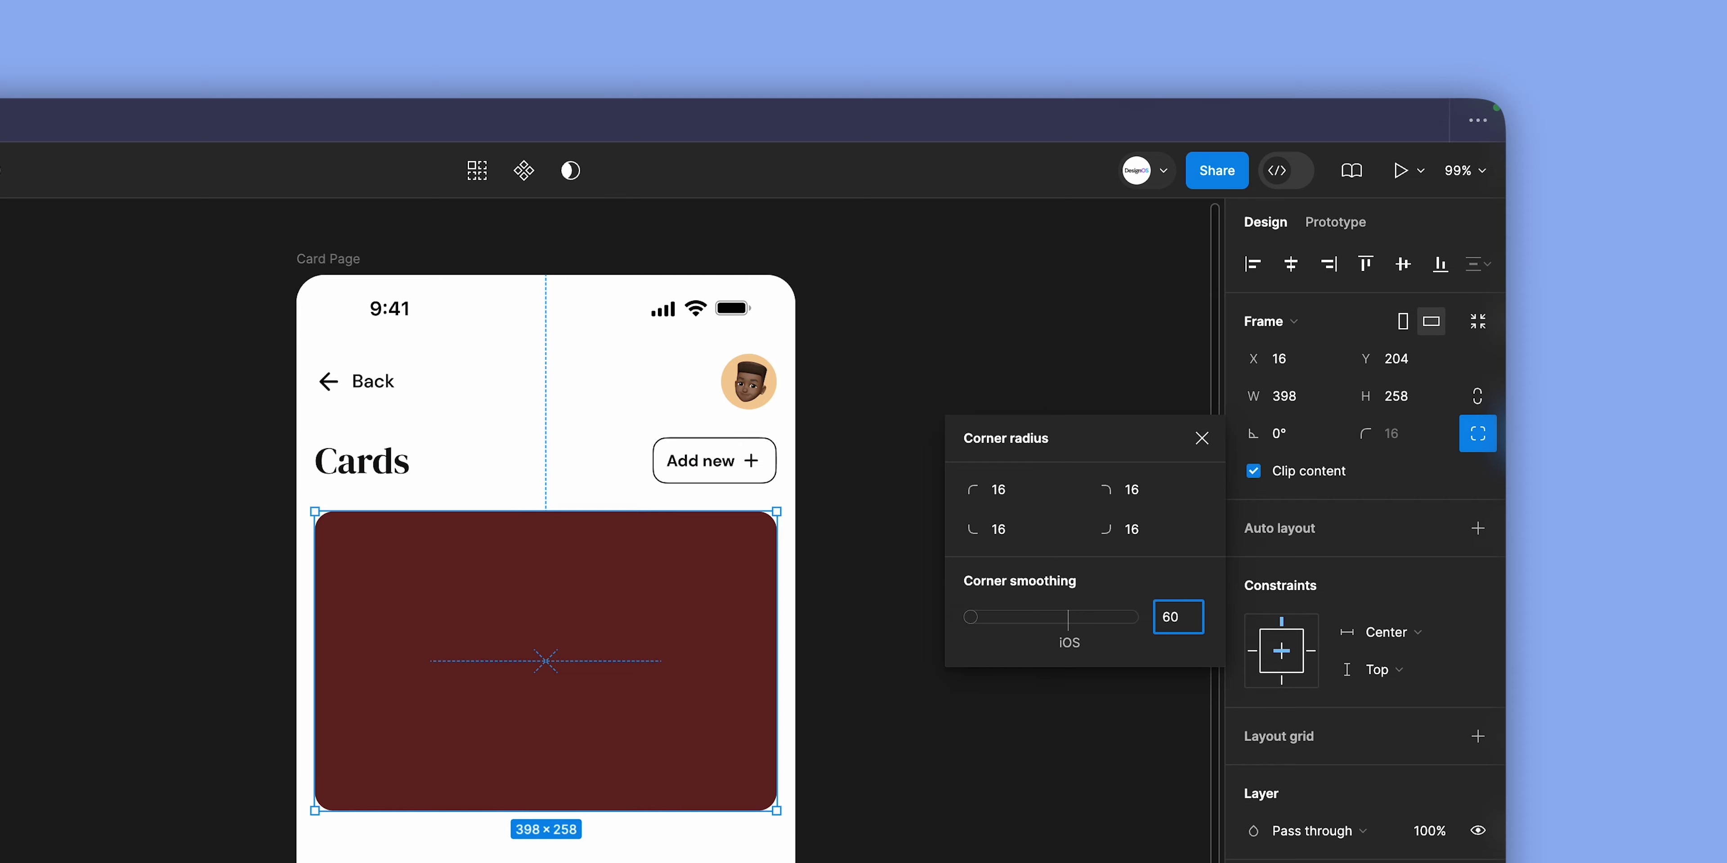
pyautogui.press('Return')
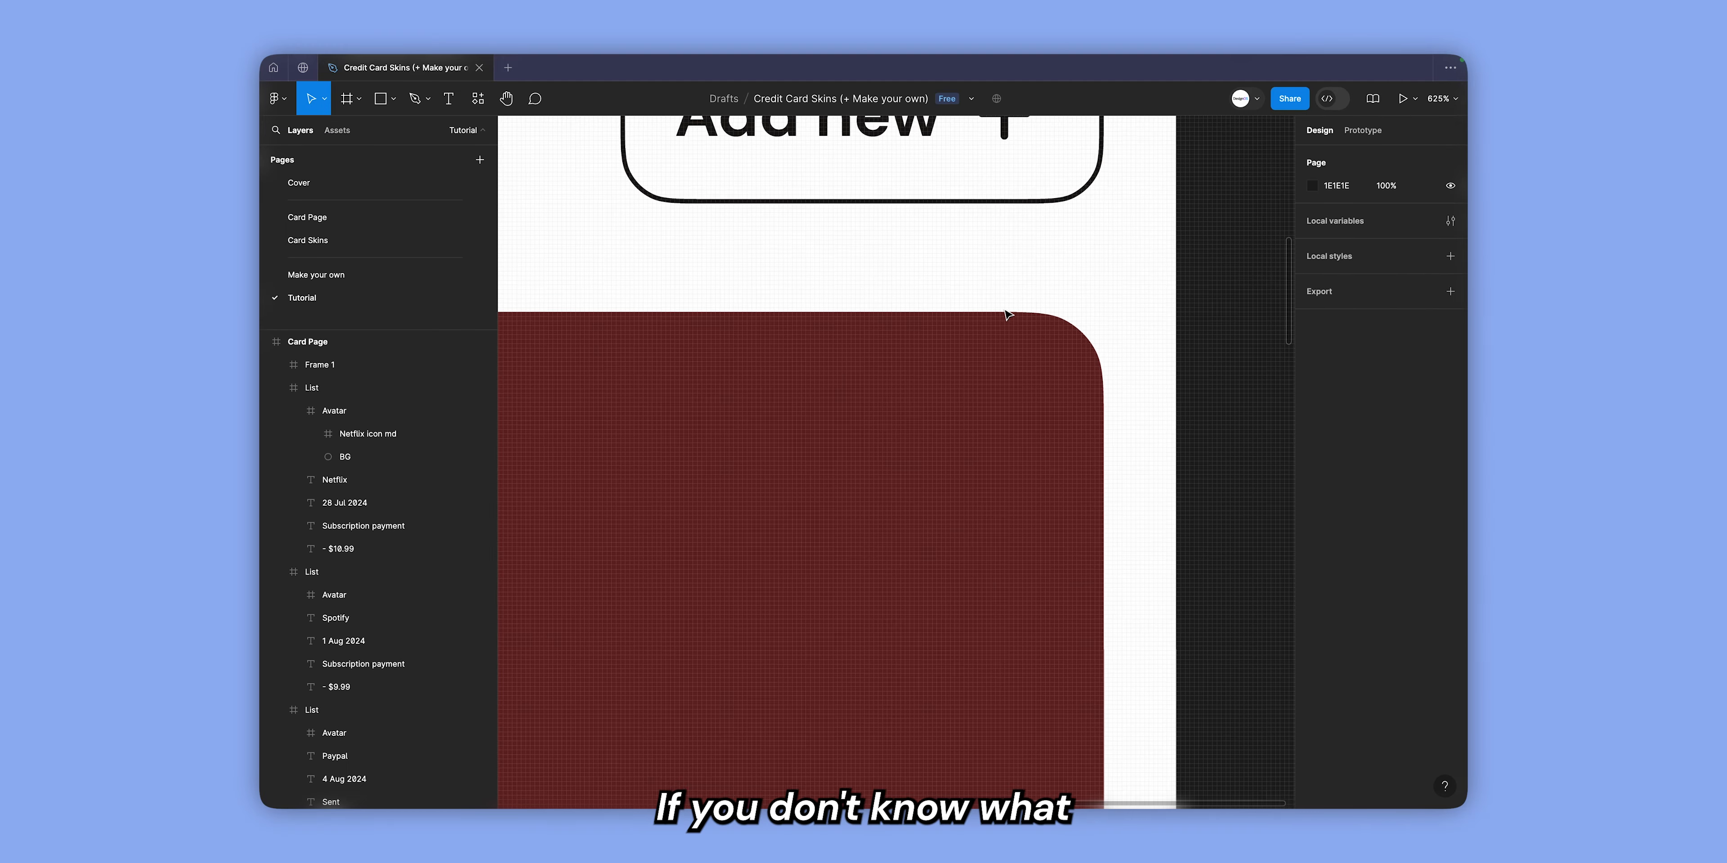
# Try 100% corner smoothing on the frame and set it back to 60%.
pyautogui.scroll(10, 1117, 343)
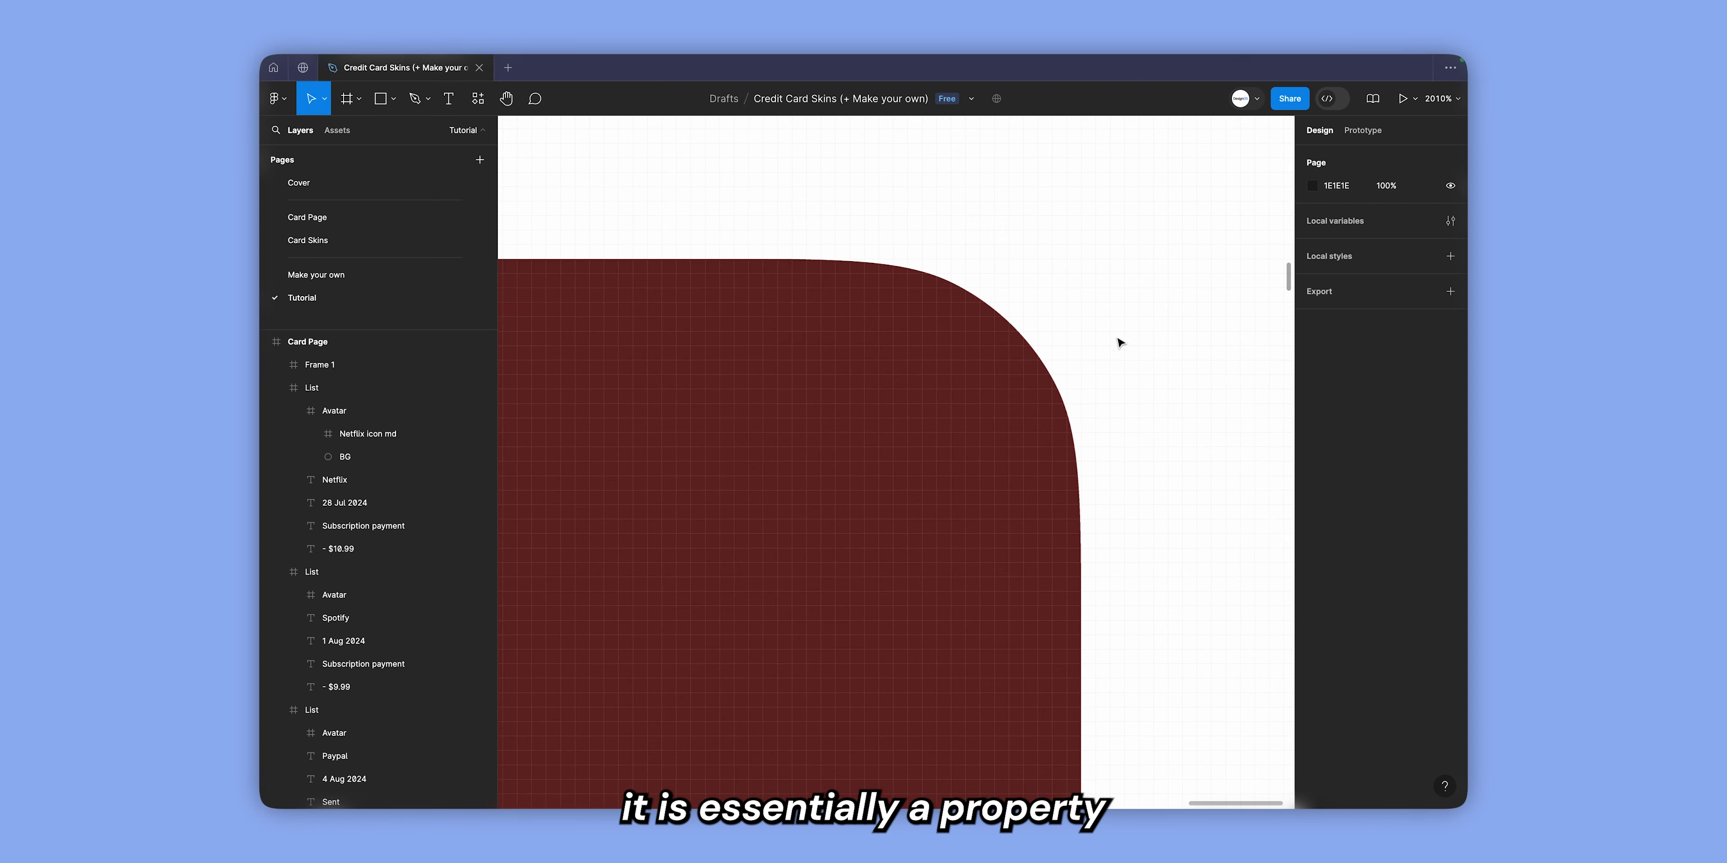
pyautogui.click(944, 424)
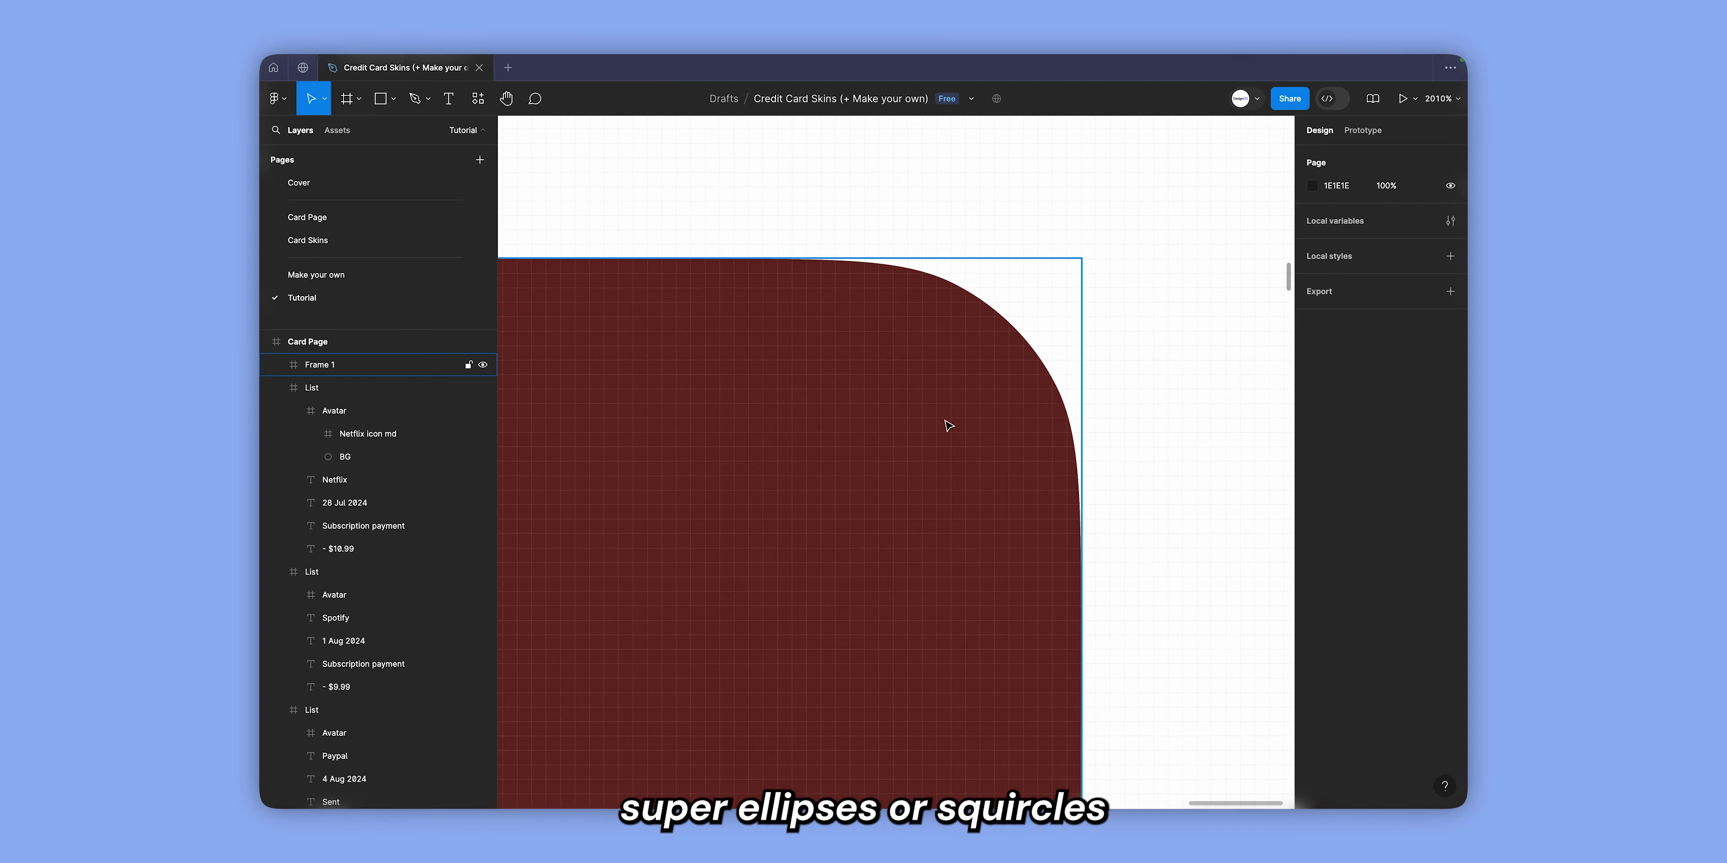
pyautogui.click(1449, 261)
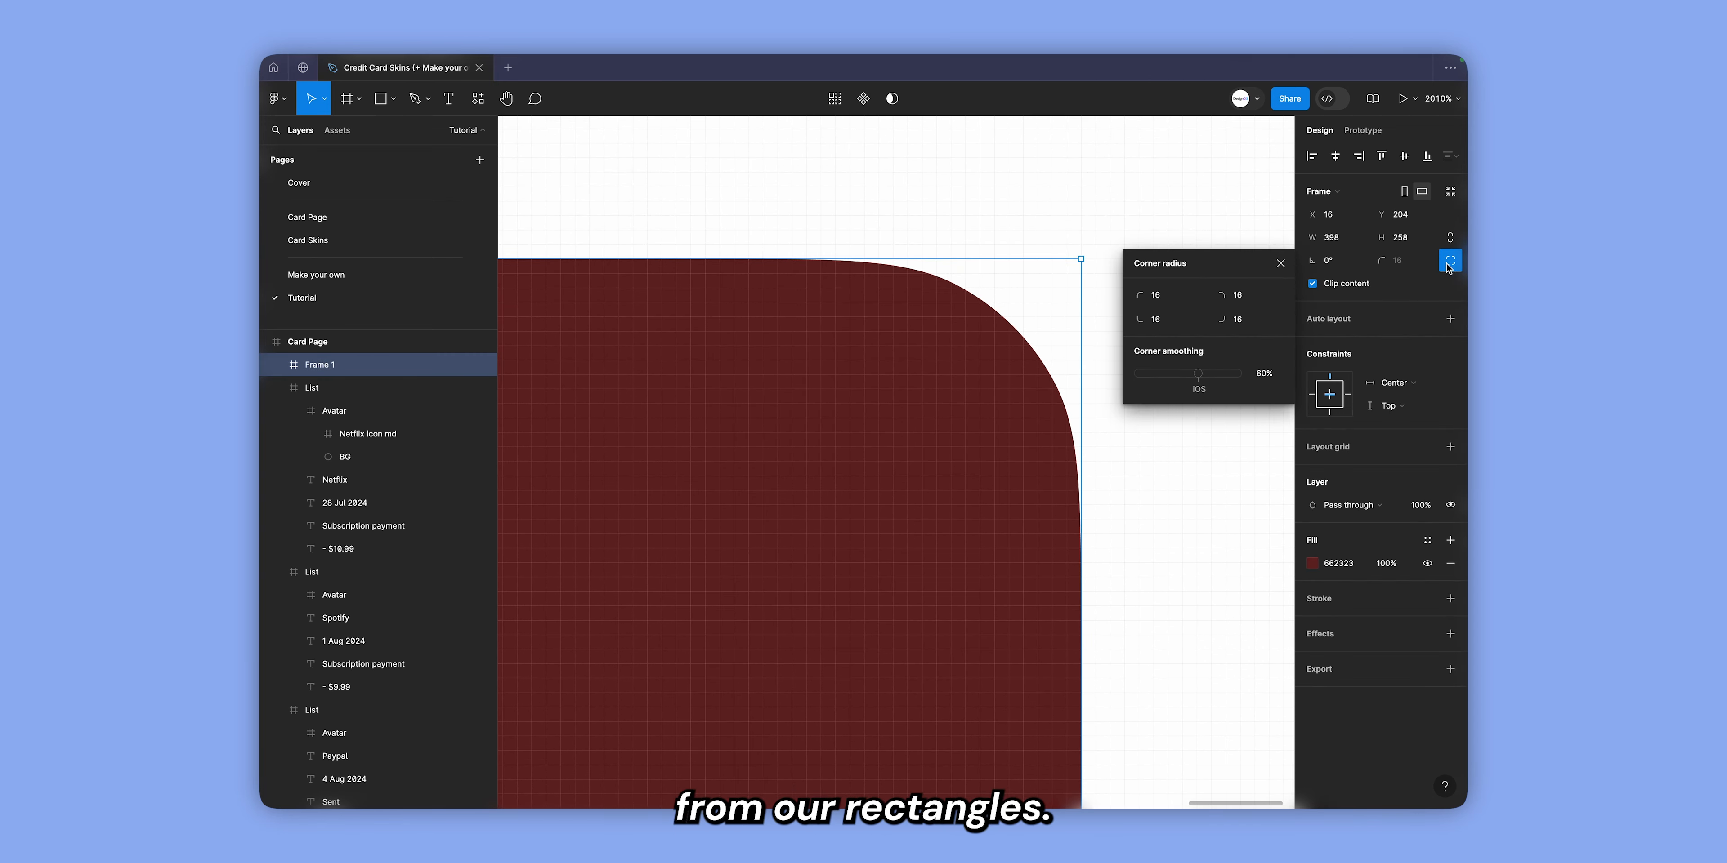
pyautogui.moveTo(1200, 381); pyautogui.dragTo(1248, 389)
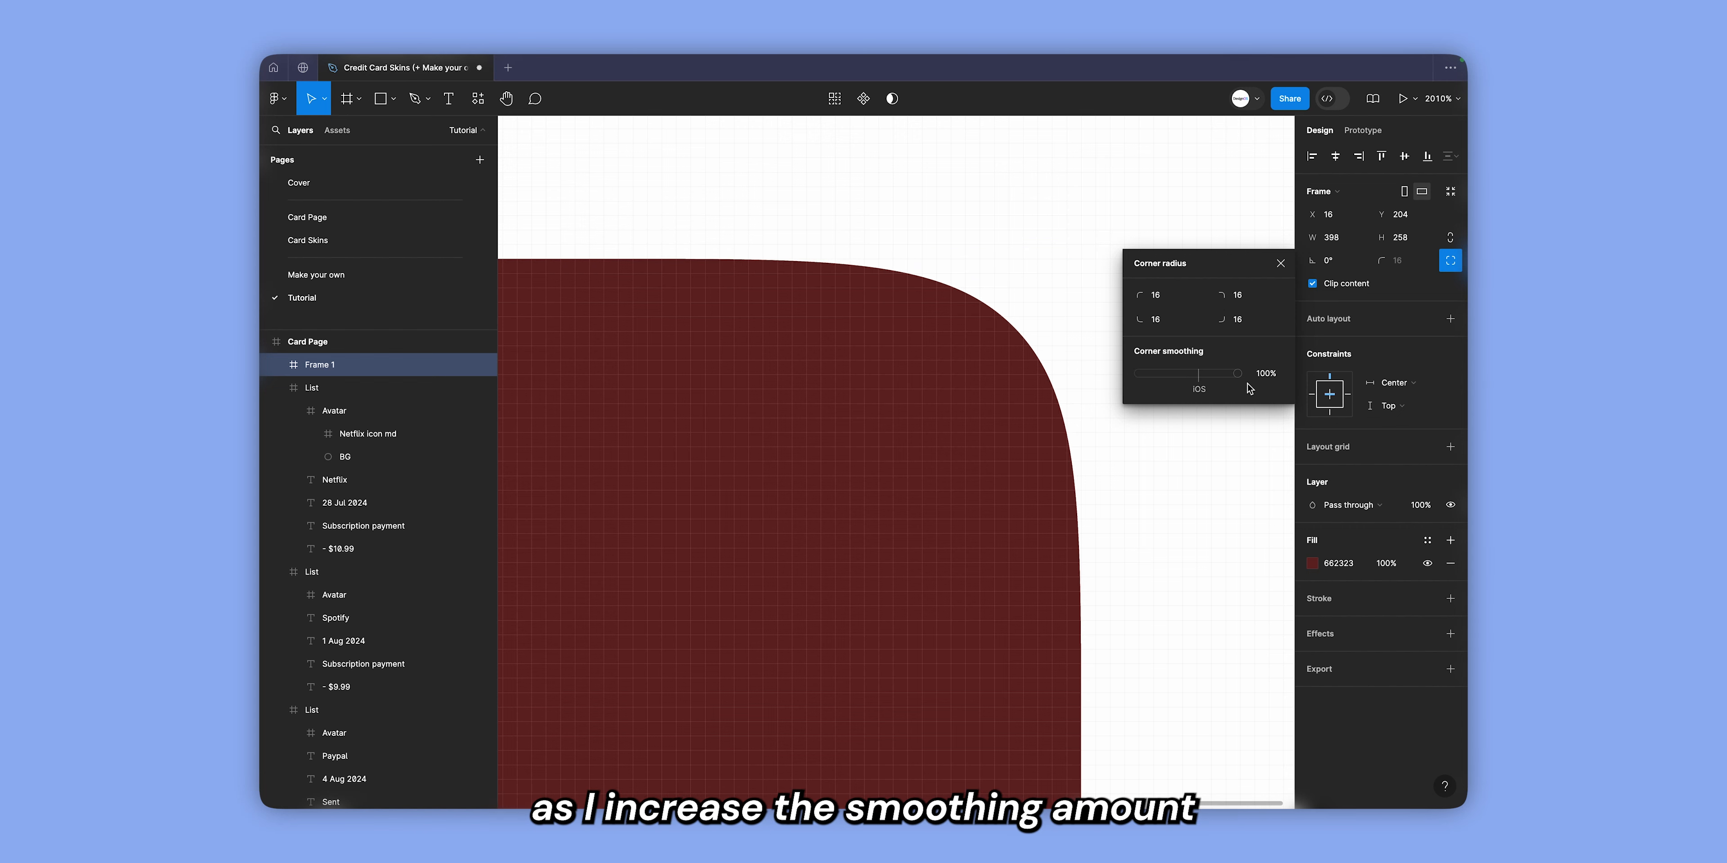
pyautogui.click(1281, 380)
pyautogui.write('60')
pyautogui.press('Return')
pyautogui.click(1288, 270)
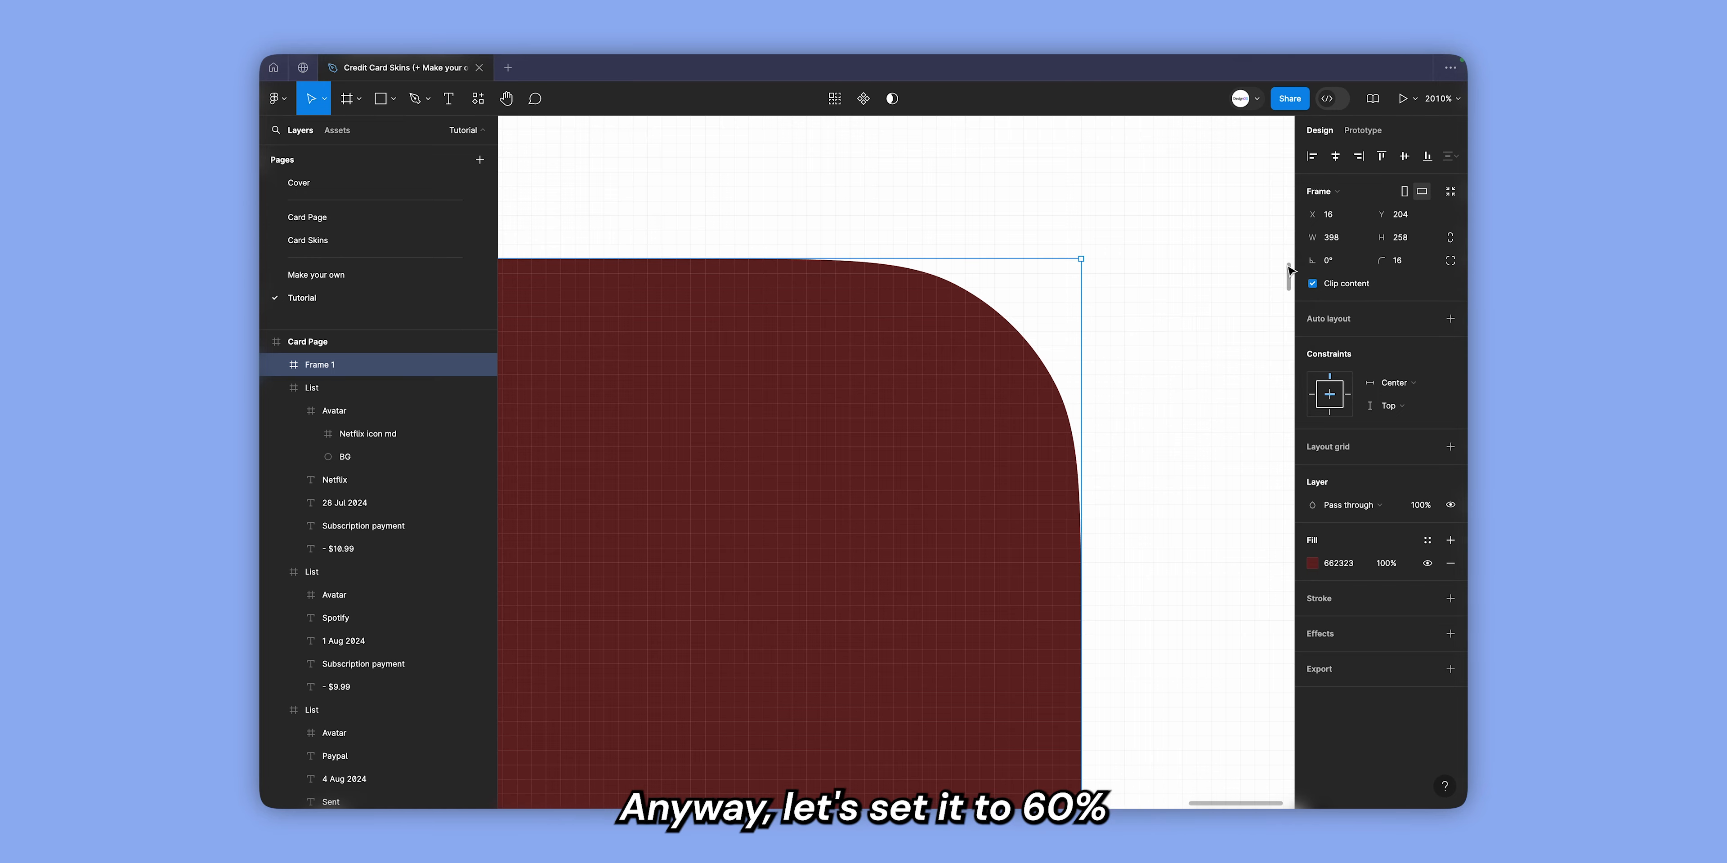
# Rename the dark red frame's layer as Card.
pyautogui.hotkey('shift', '1')
pyautogui.doubleClick(420, 367)
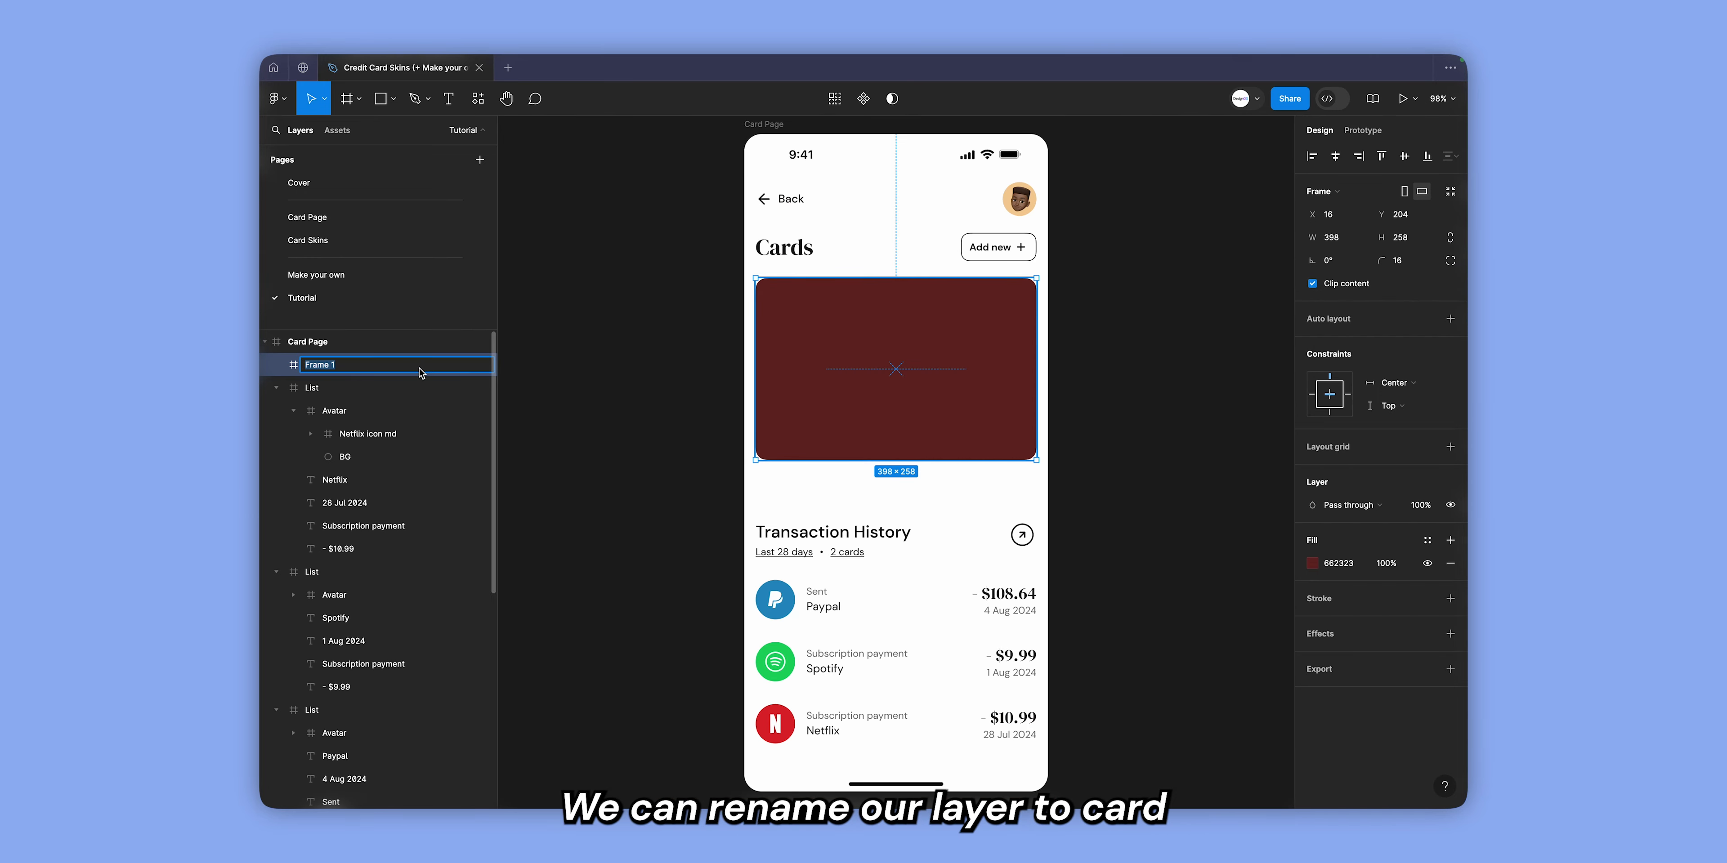
pyautogui.write('Card')
pyautogui.press('Return')
# Add a rectangle inside the Card frame and resize it to 398 × 258 so it covers the whole frame.
pyautogui.press('r')
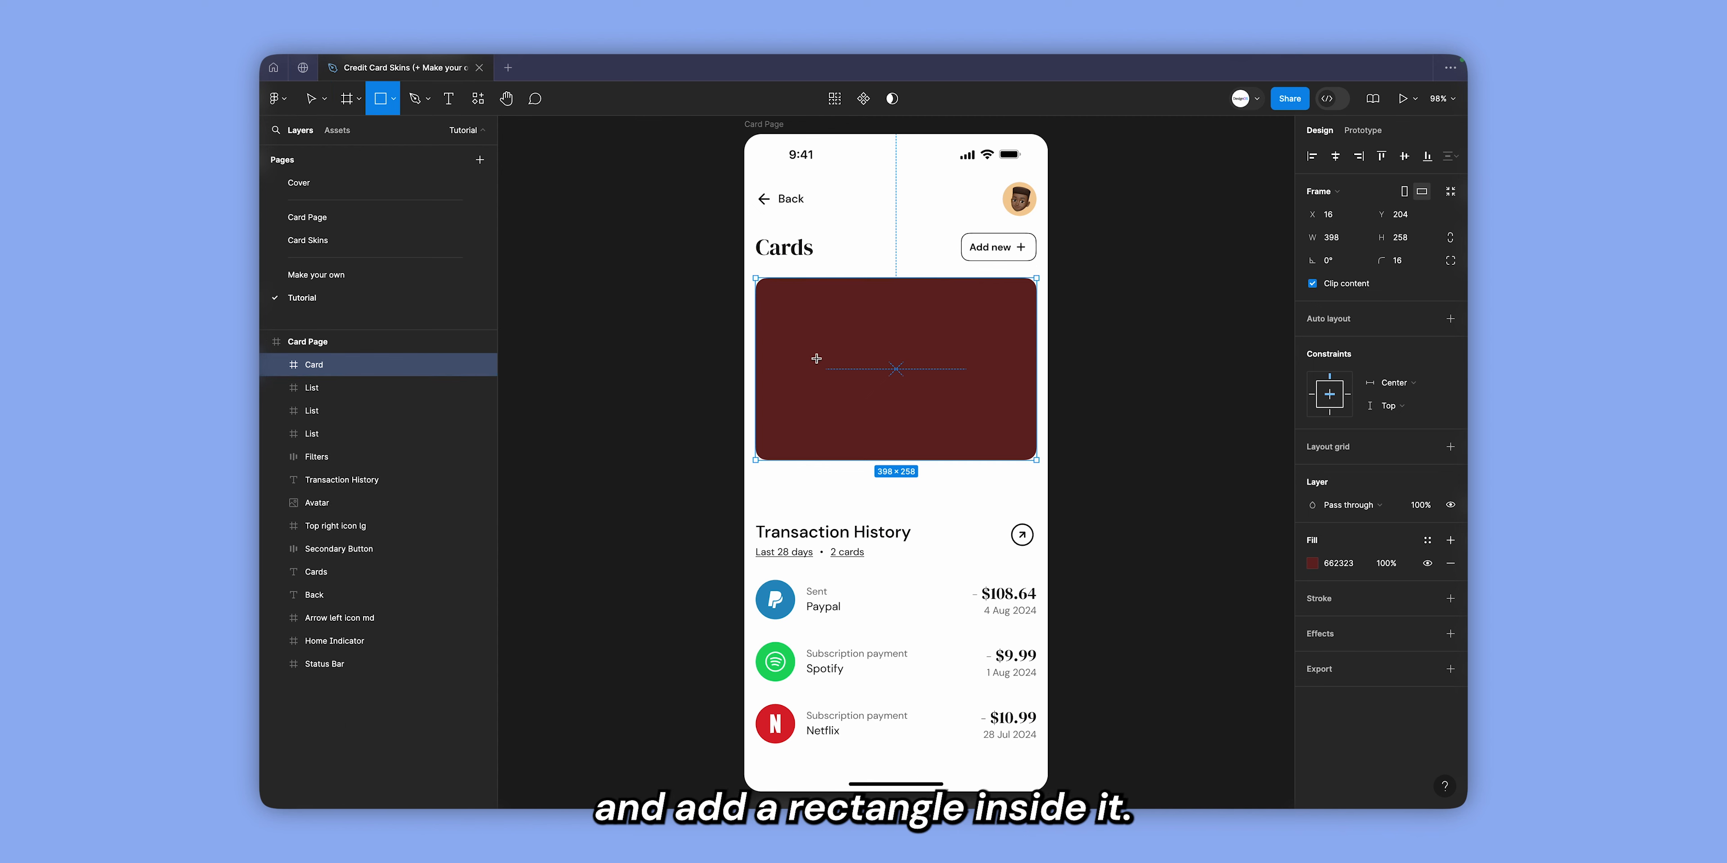
pyautogui.click(818, 361)
pyautogui.click(1312, 156)
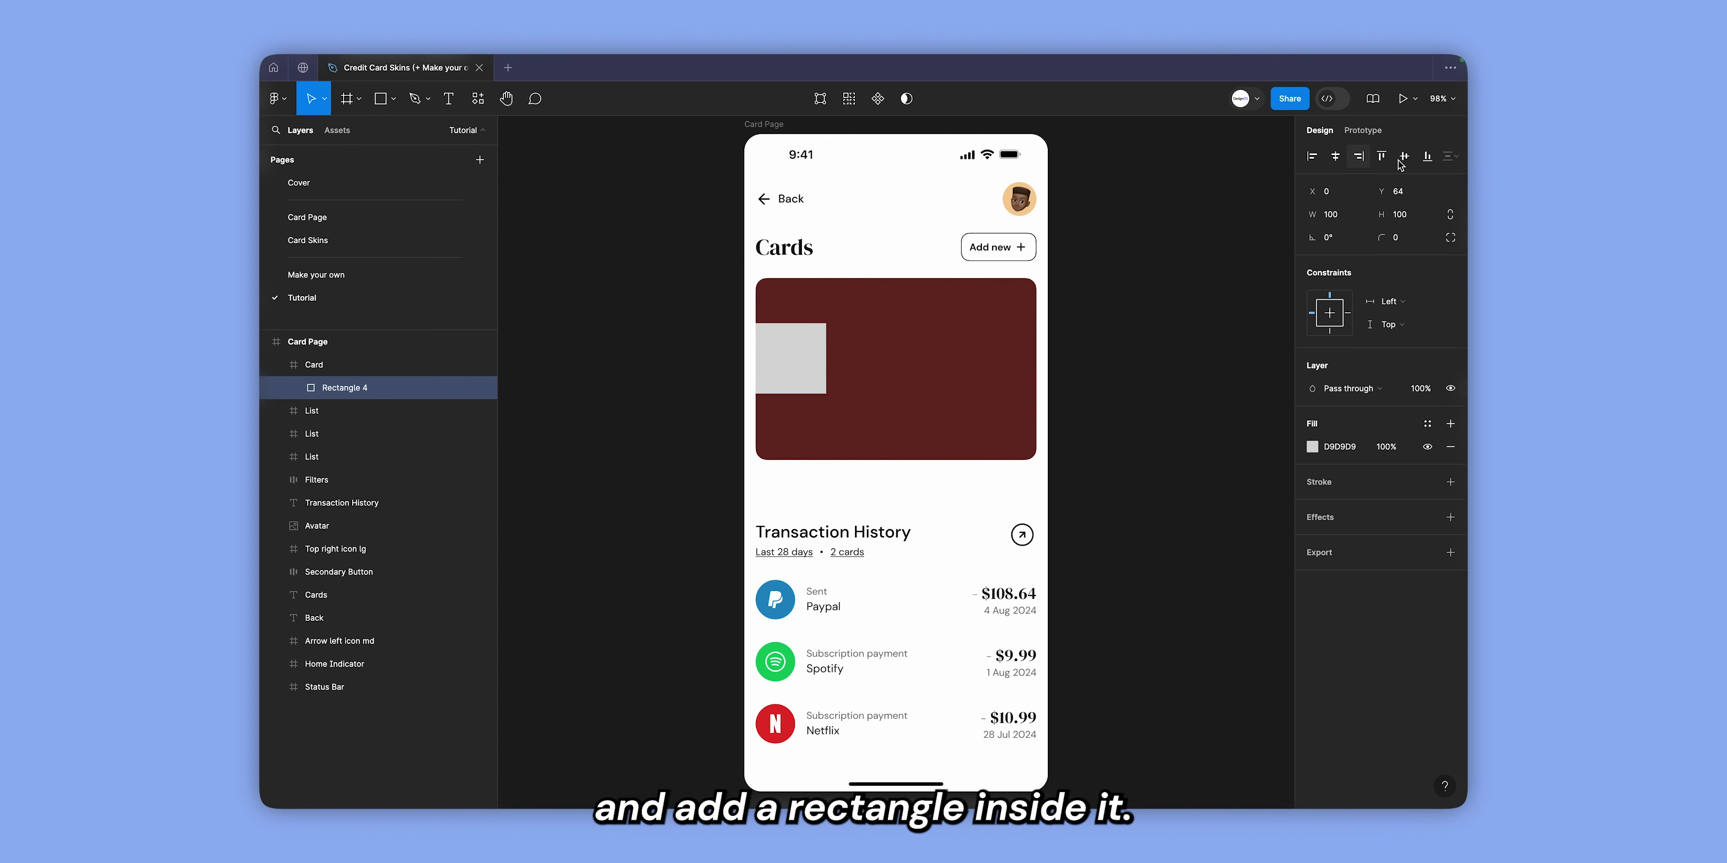
pyautogui.click(1381, 156)
pyautogui.moveTo(826, 316); pyautogui.dragTo(1007, 460)
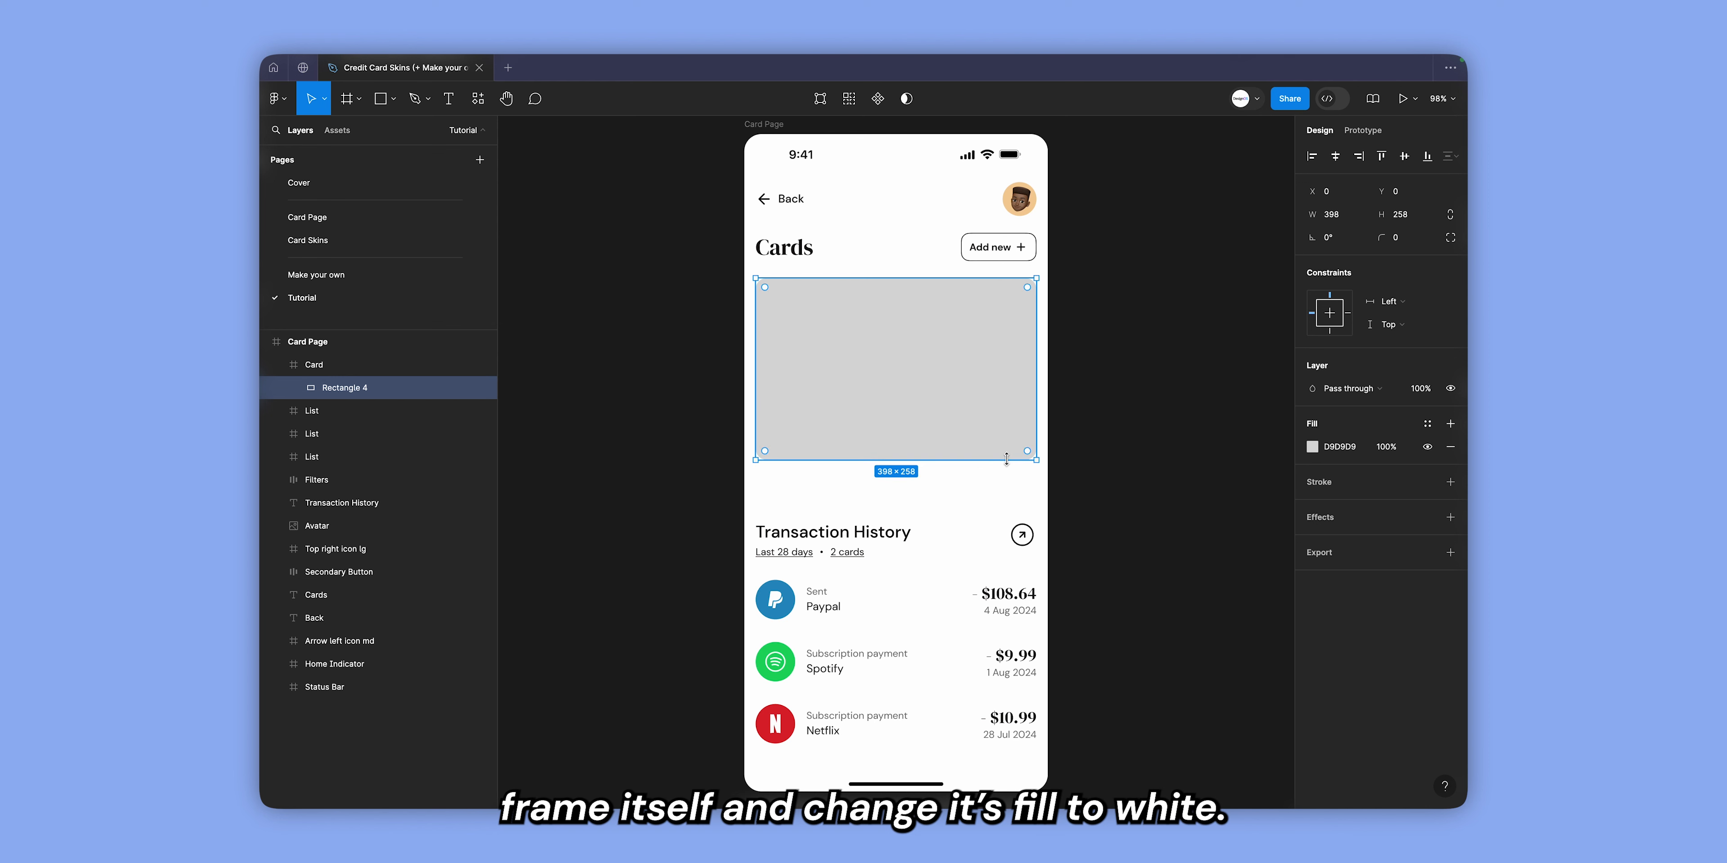
# Change the rectangle's fill to white (FFFFFF) at 1% opacity.
pyautogui.click(1364, 451)
pyautogui.write('f')
pyautogui.press('Return')
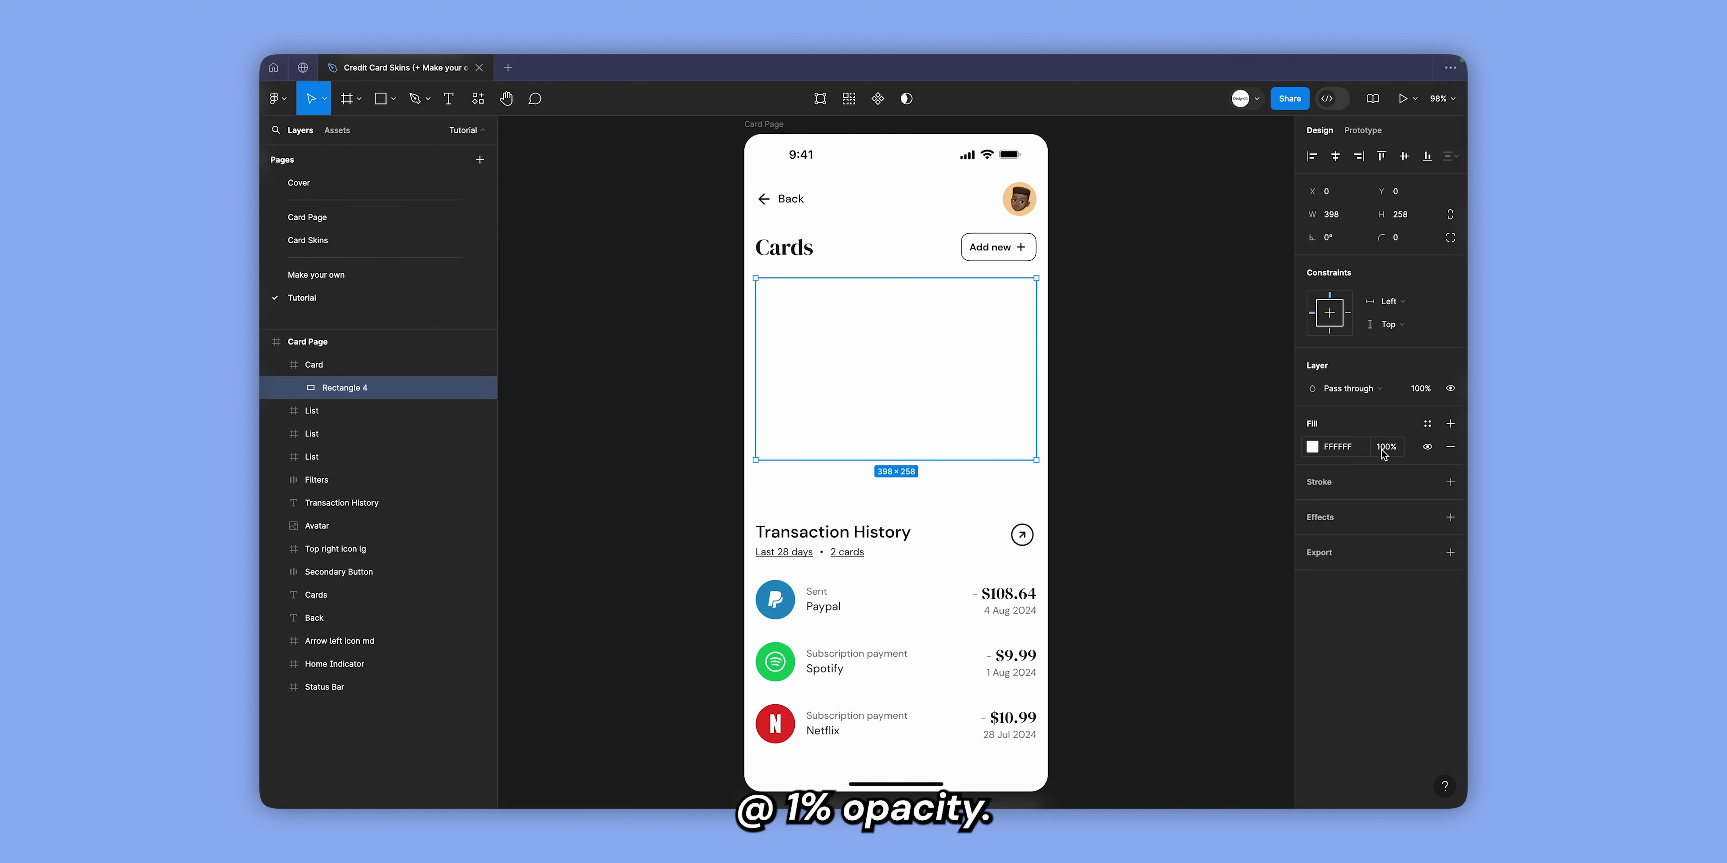
pyautogui.click(1384, 453)
pyautogui.write('1')
pyautogui.press('Return')
# Add a background blur effect of 200 to the rectangle.
pyautogui.click(1450, 516)
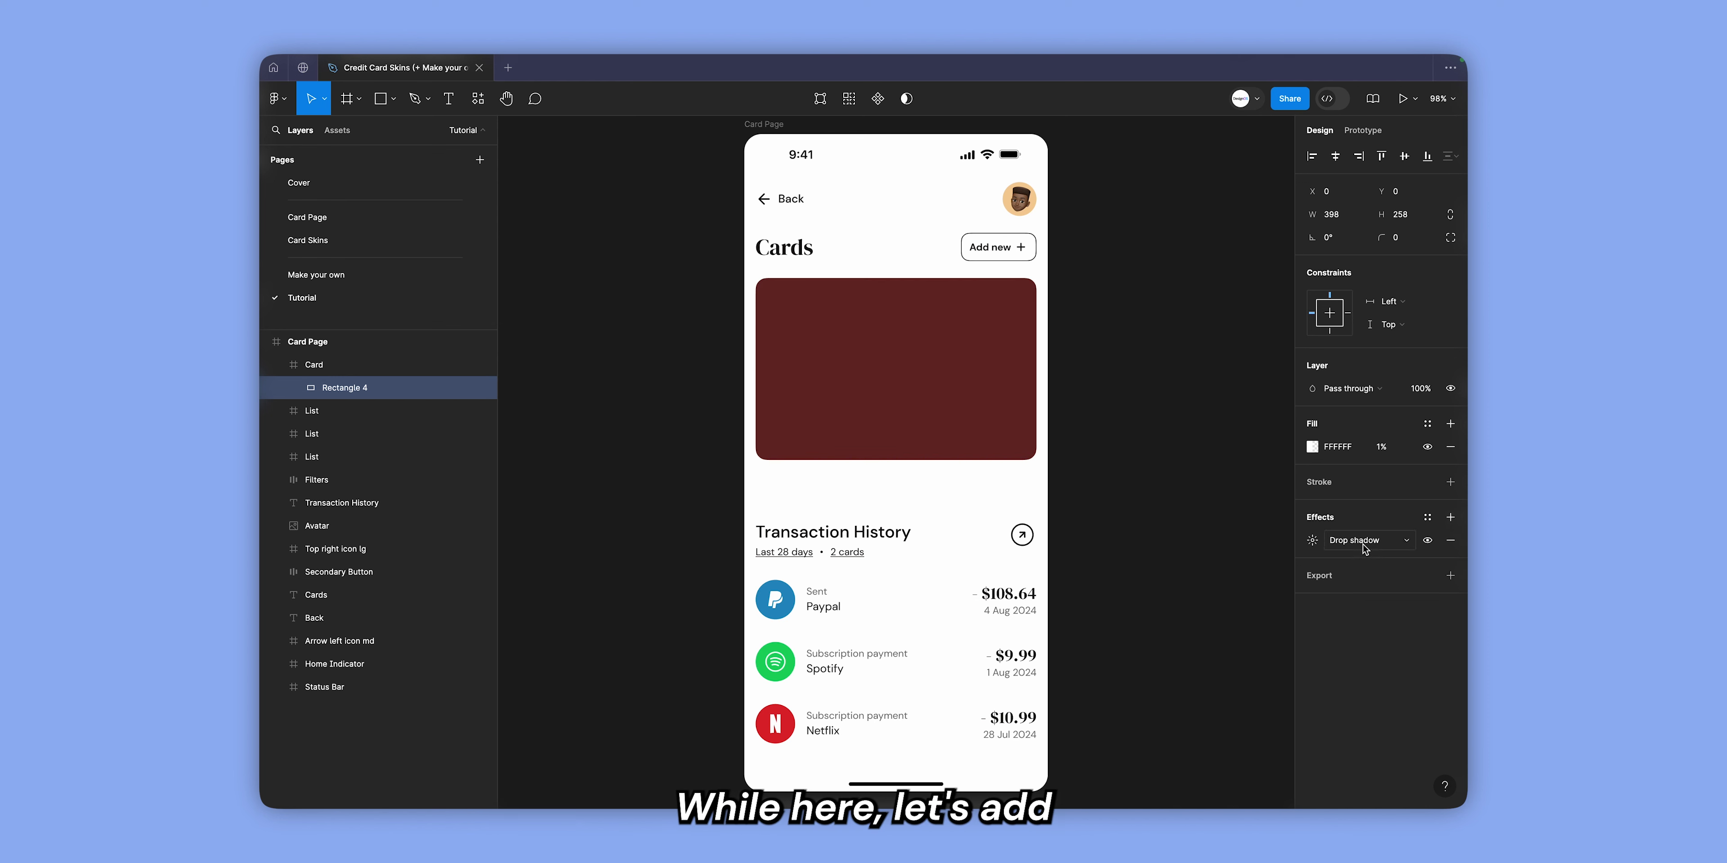
pyautogui.click(1364, 544)
pyautogui.click(1379, 575)
pyautogui.click(1312, 541)
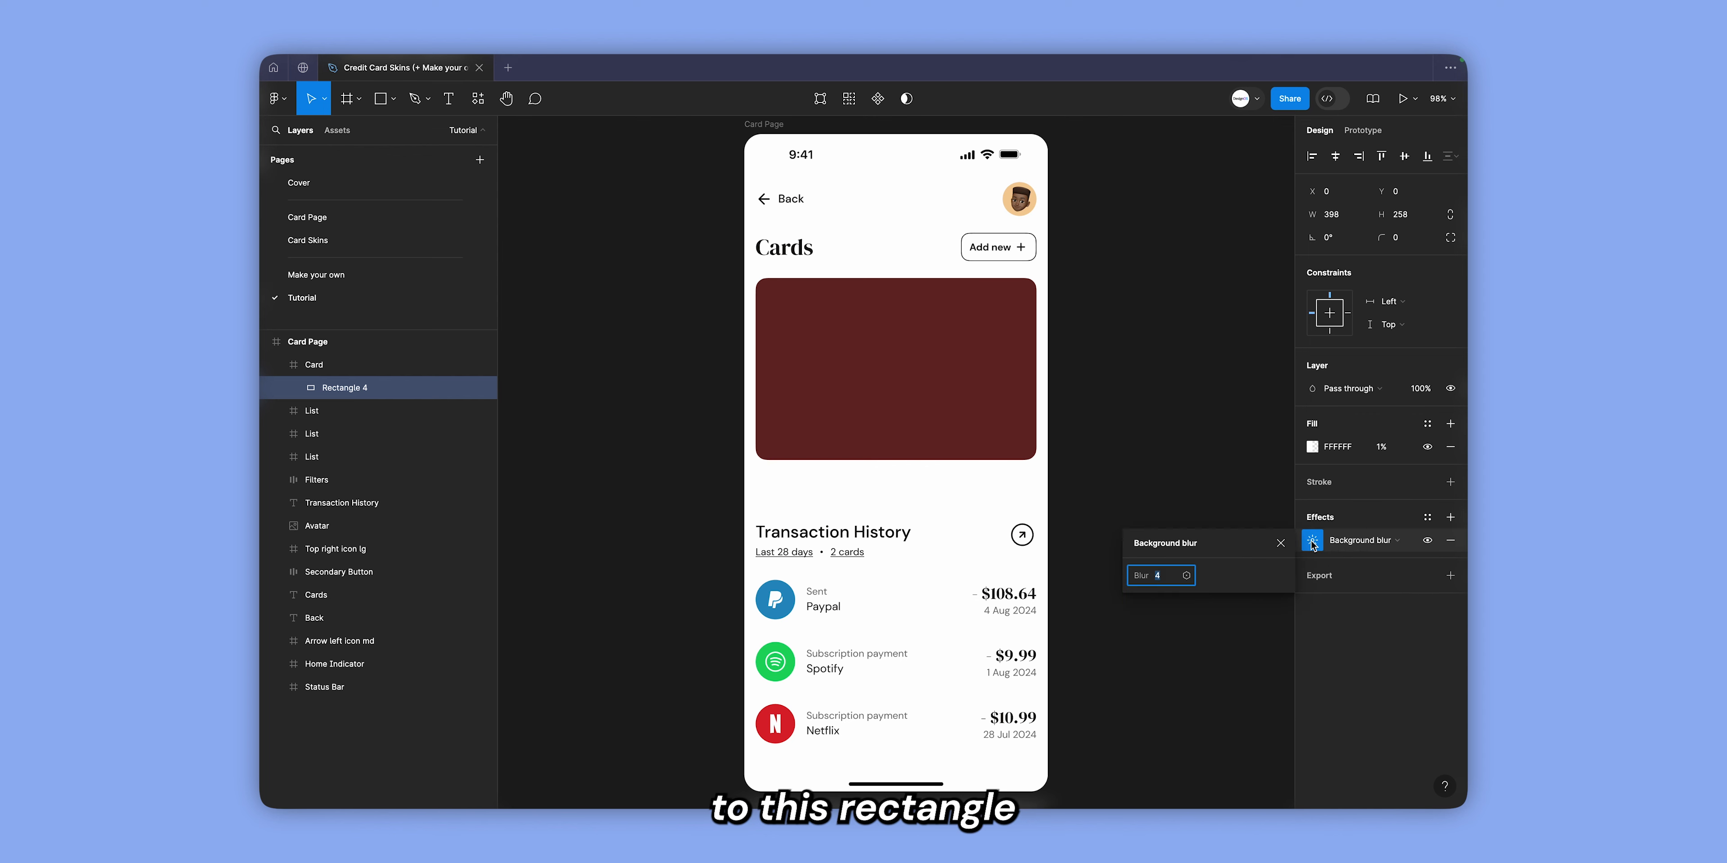
pyautogui.write('200')
pyautogui.press('Return')
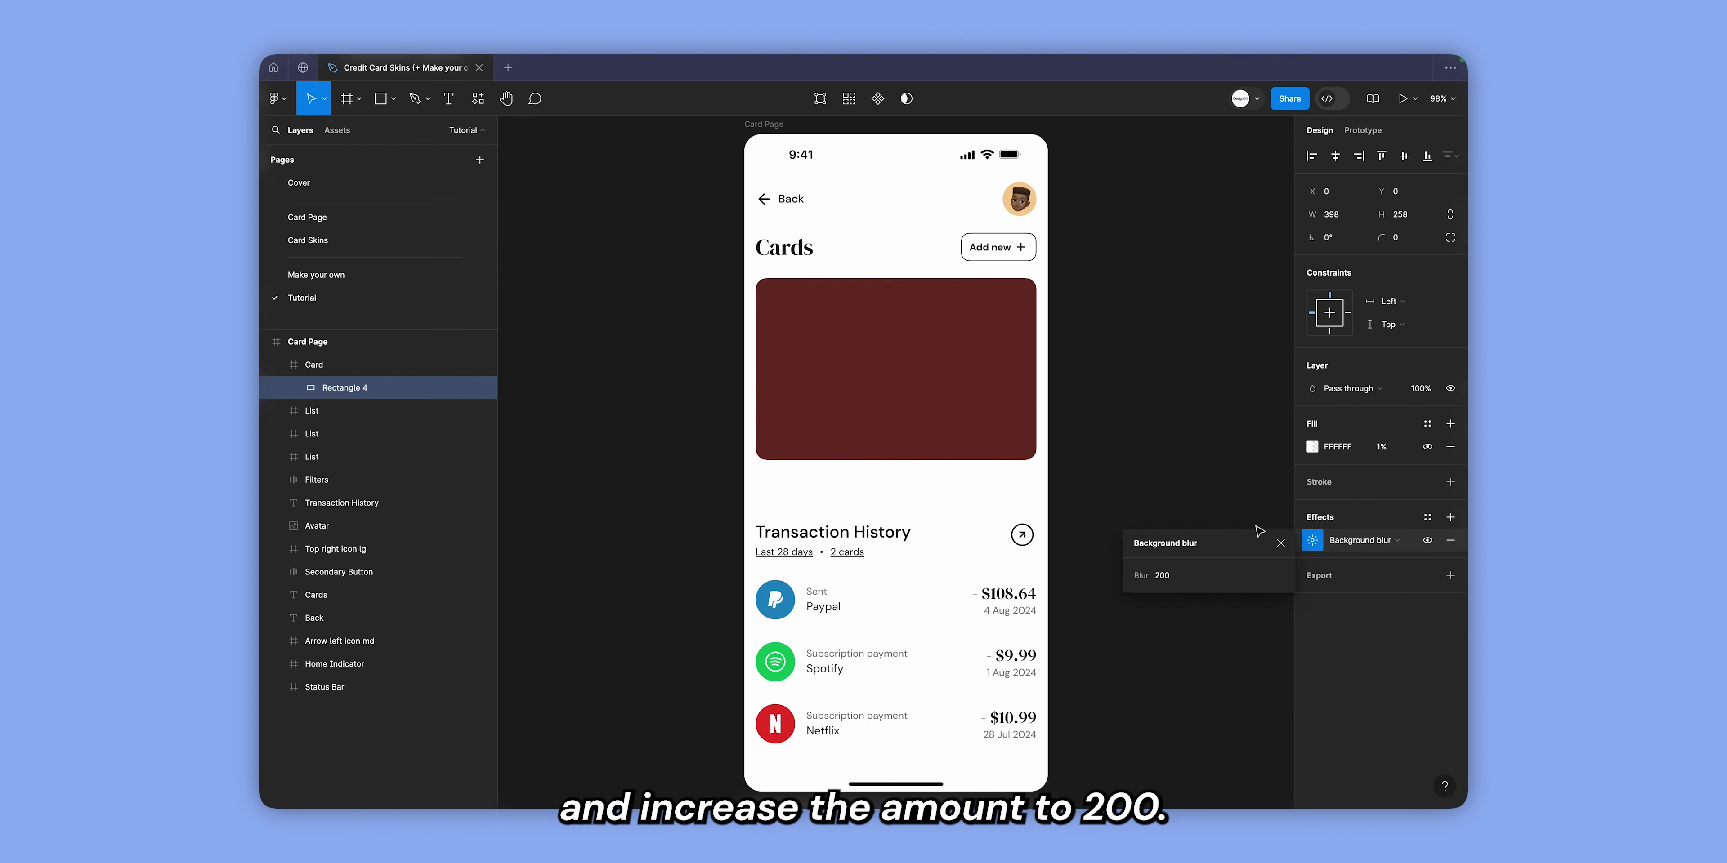
pyautogui.click(1280, 542)
# Place a circle of about 206 × 206 in the Card frame beneath the blur rectangle and duplicate it into four spread-out ellipses.
pyautogui.click(802, 402)
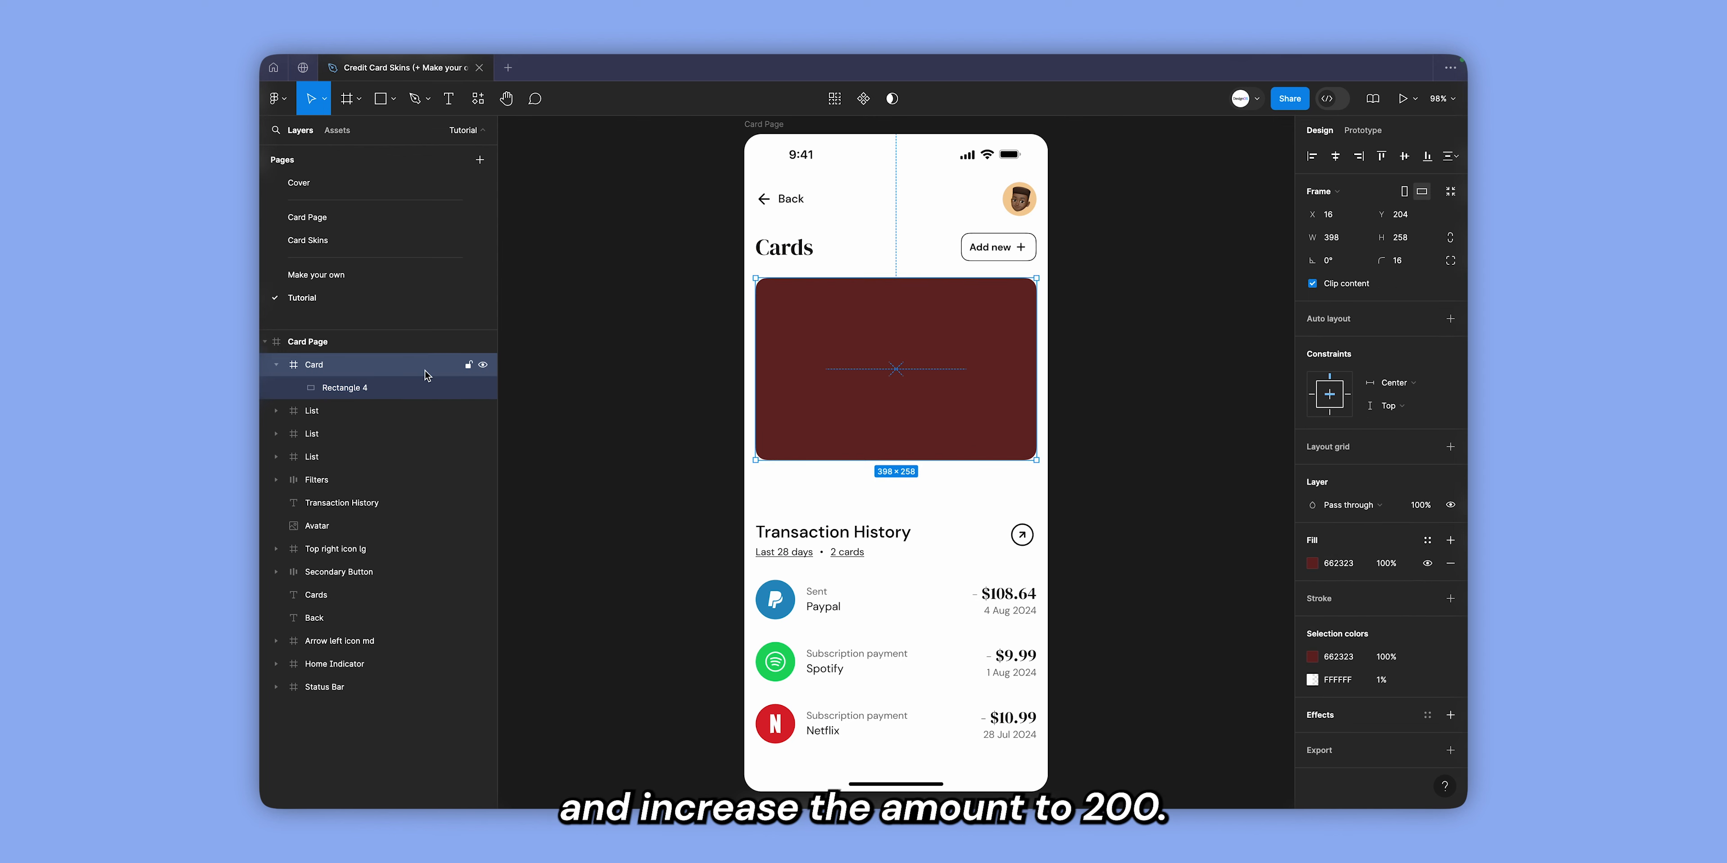
pyautogui.press('o')
pyautogui.click(866, 373)
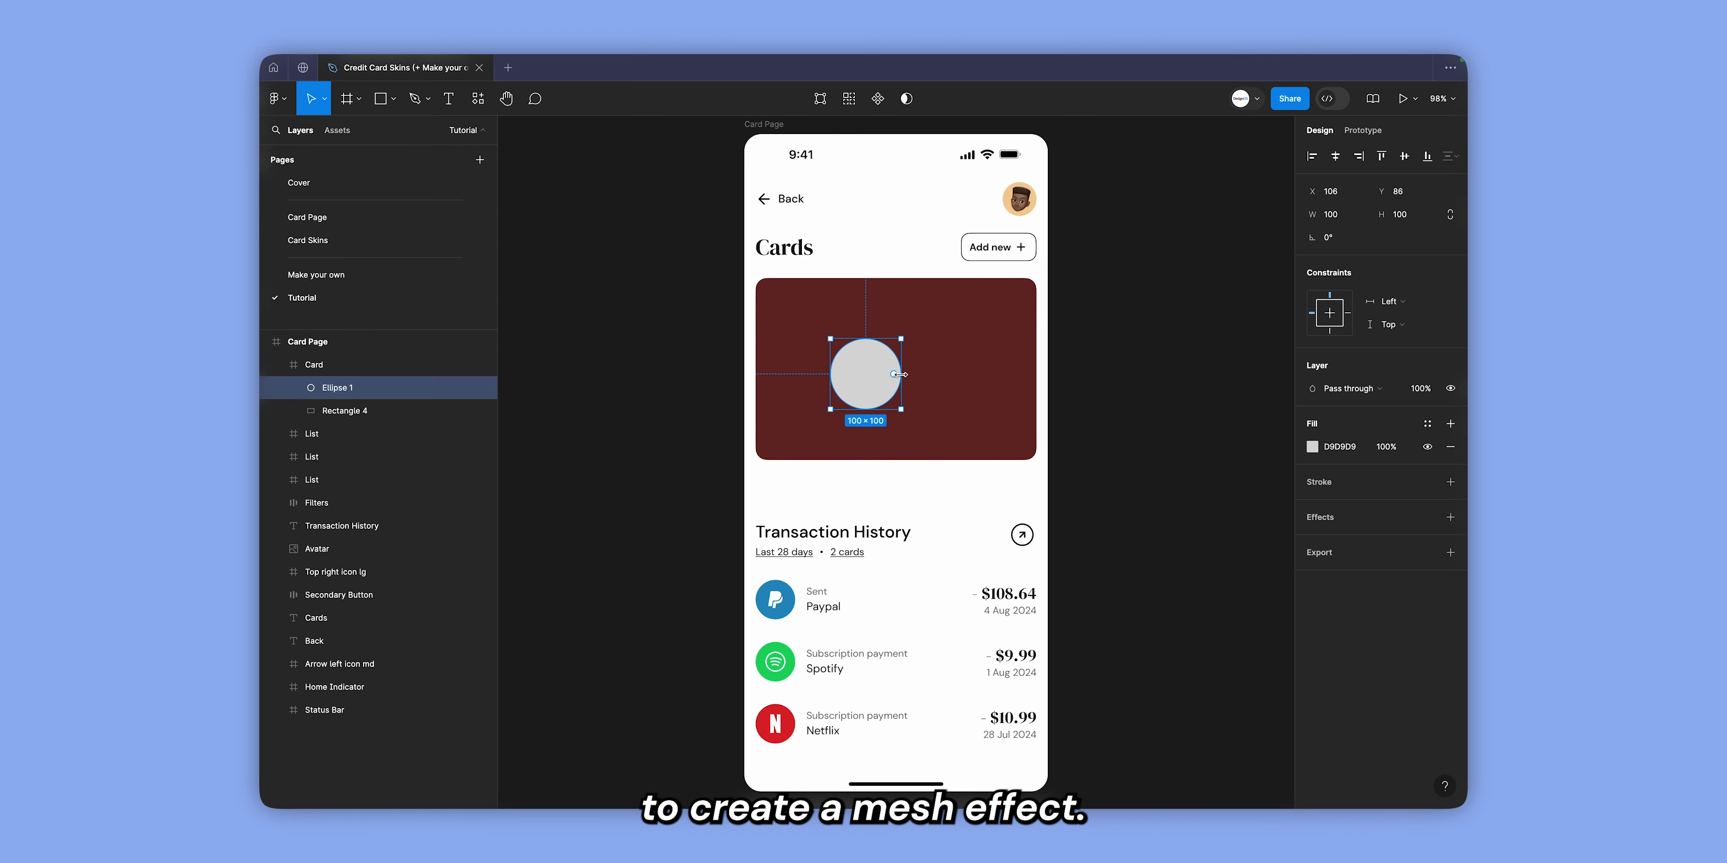
pyautogui.moveTo(901, 375); pyautogui.dragTo(819, 286)
pyautogui.press('super+bracketleft')
pyautogui.press('super+d')
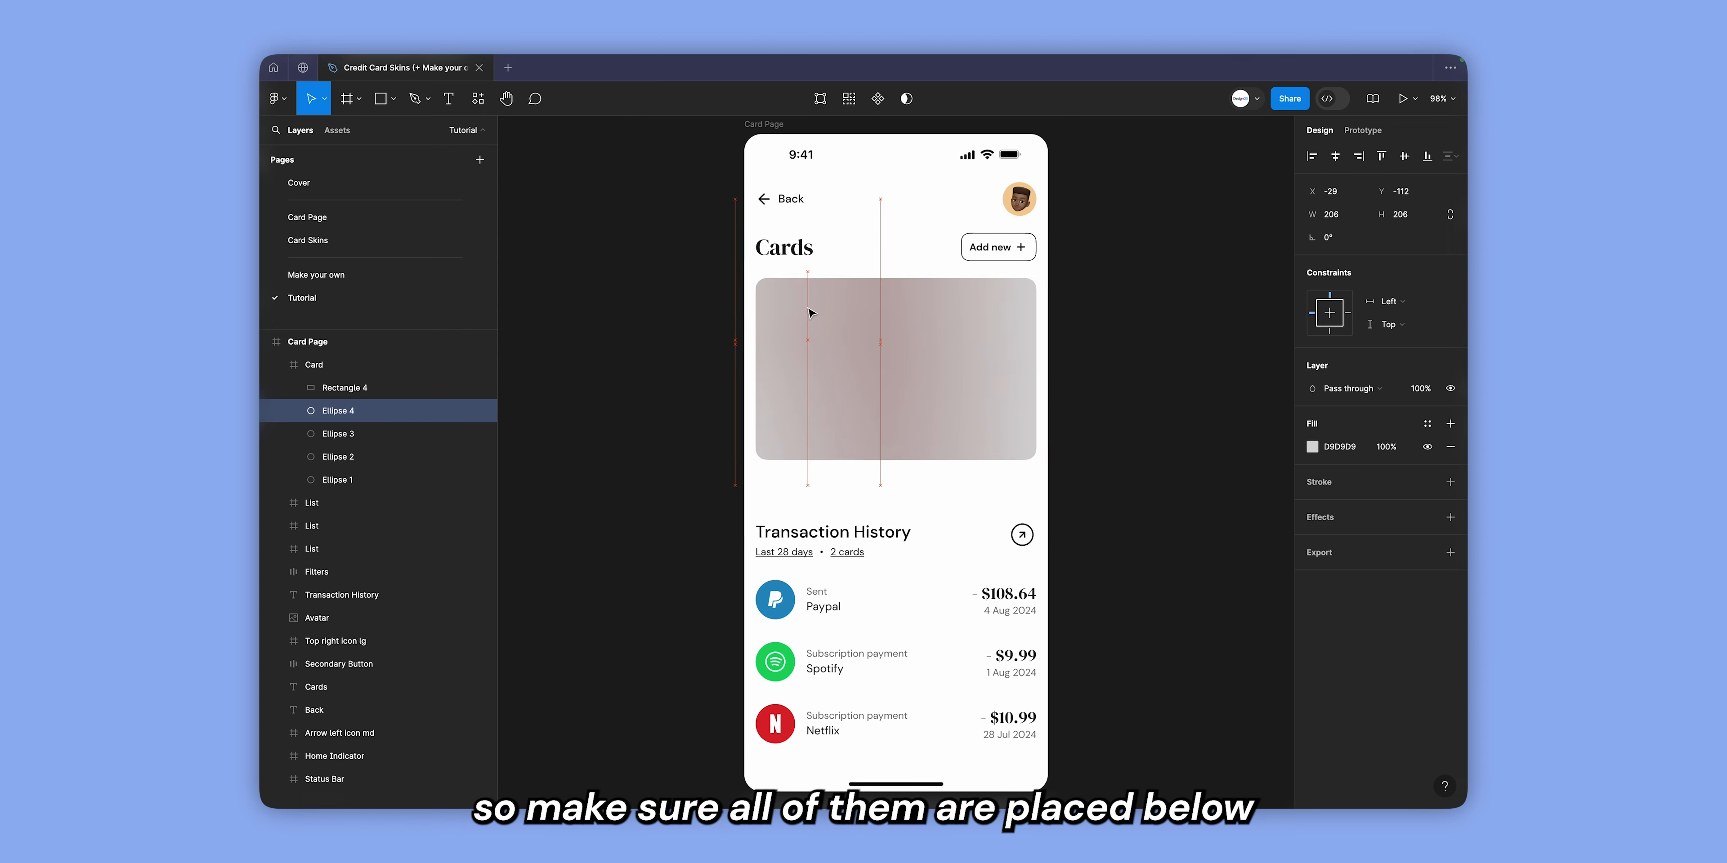
# Remove the dark red placeholder fill from the Card frame.
pyautogui.click(353, 370)
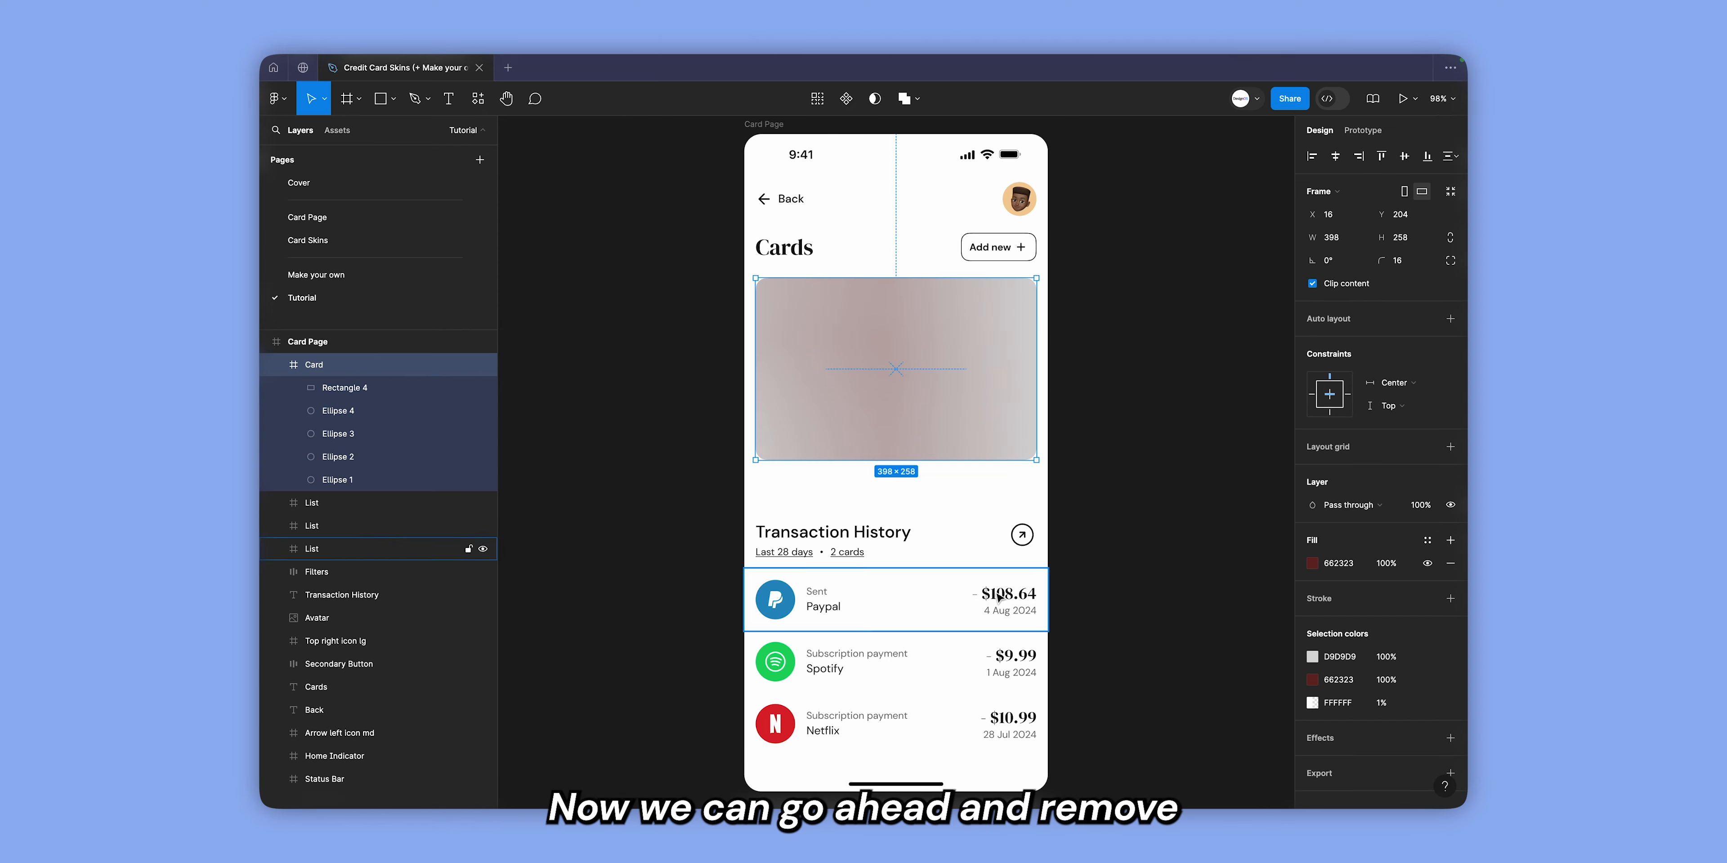
pyautogui.click(1450, 564)
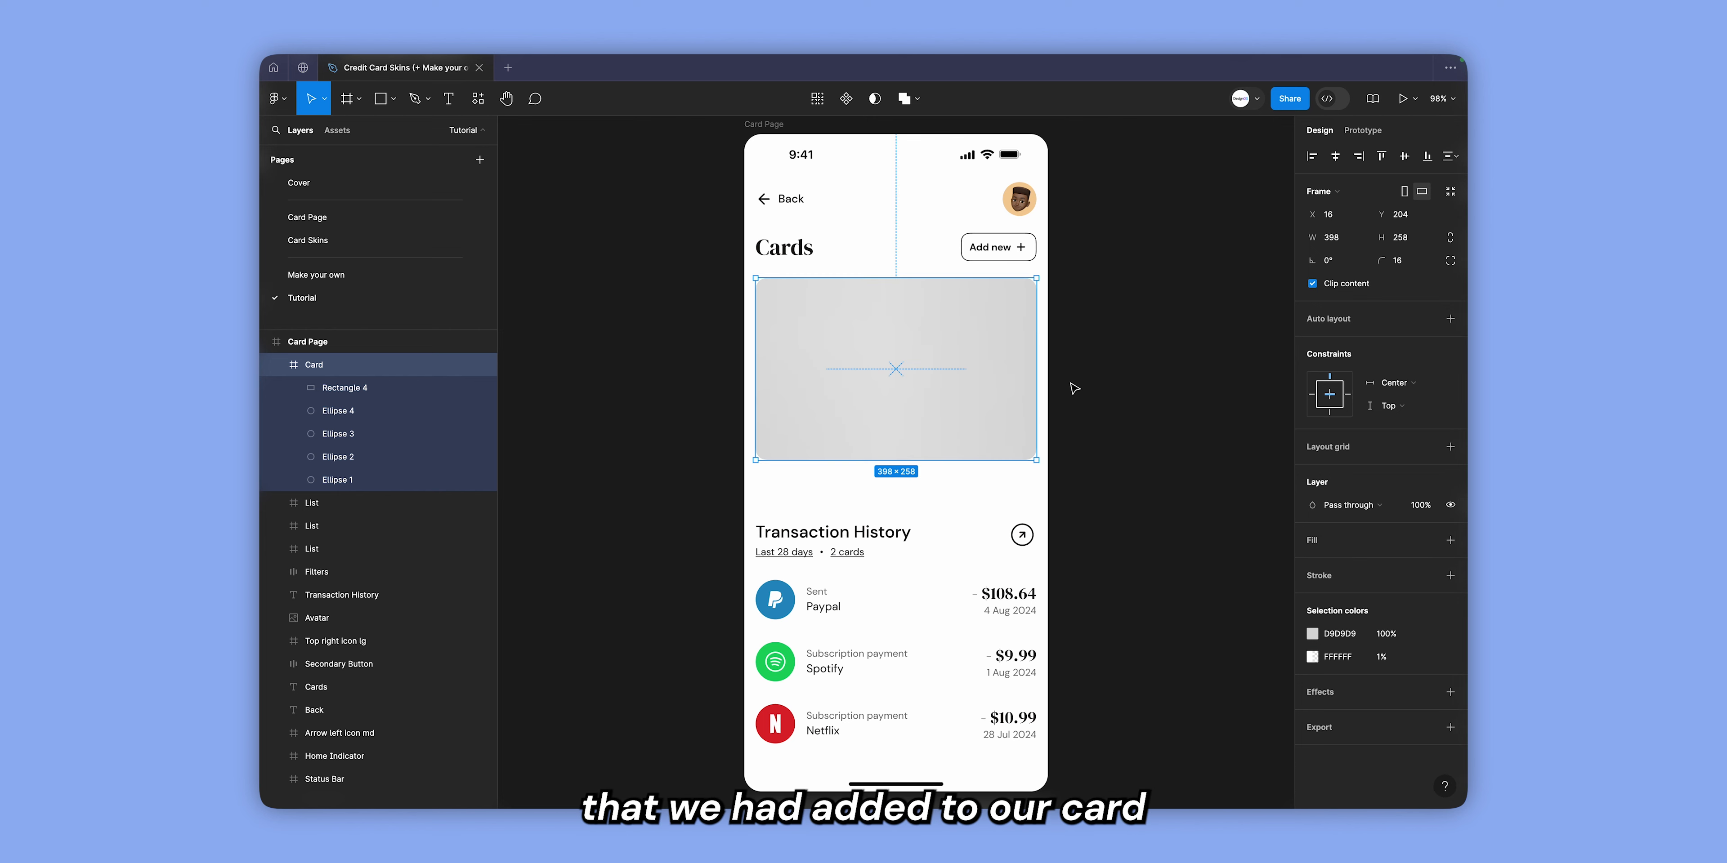
# Fill the first ellipse, at the card's lower-left, with strong red (D20000).
pyautogui.click(411, 478)
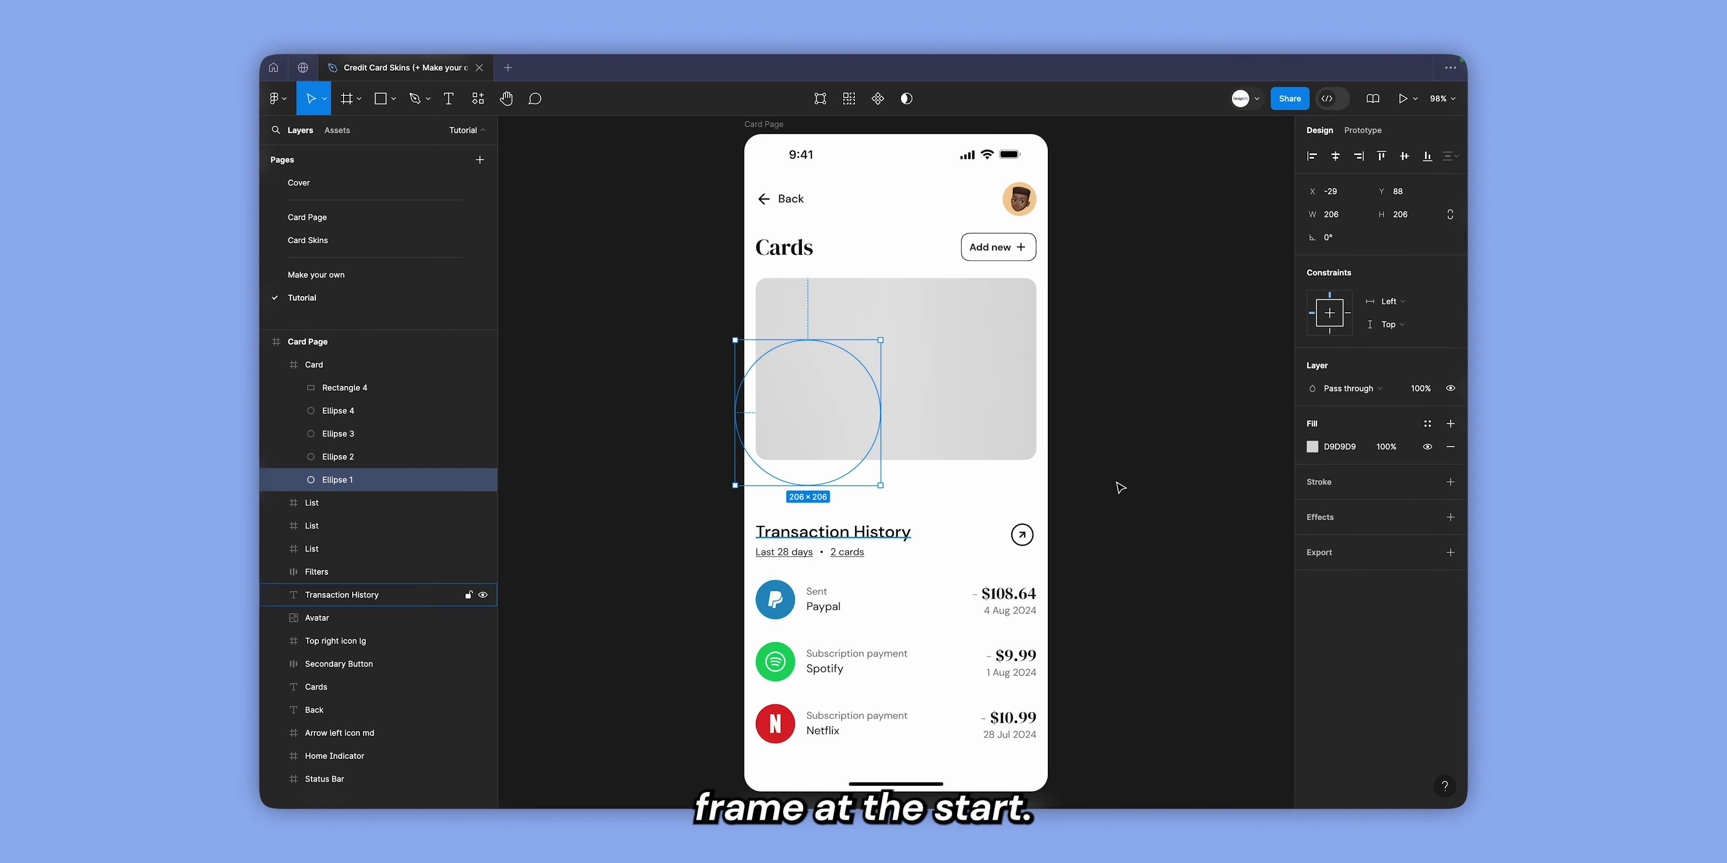
pyautogui.click(1312, 447)
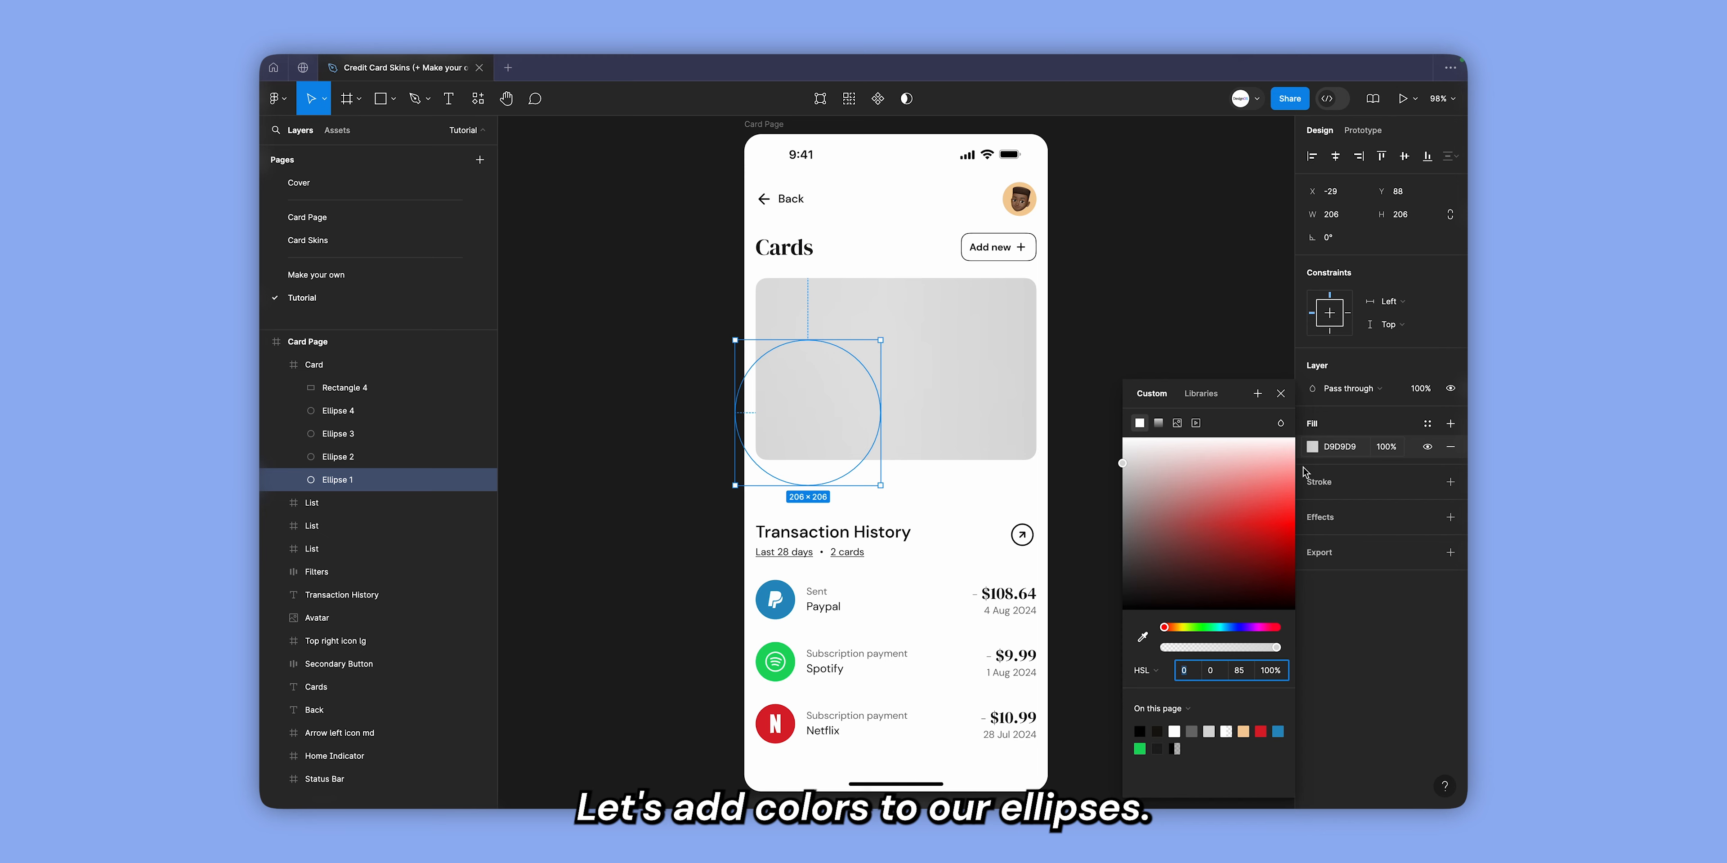
pyautogui.moveTo(1292, 473); pyautogui.dragTo(1295, 538)
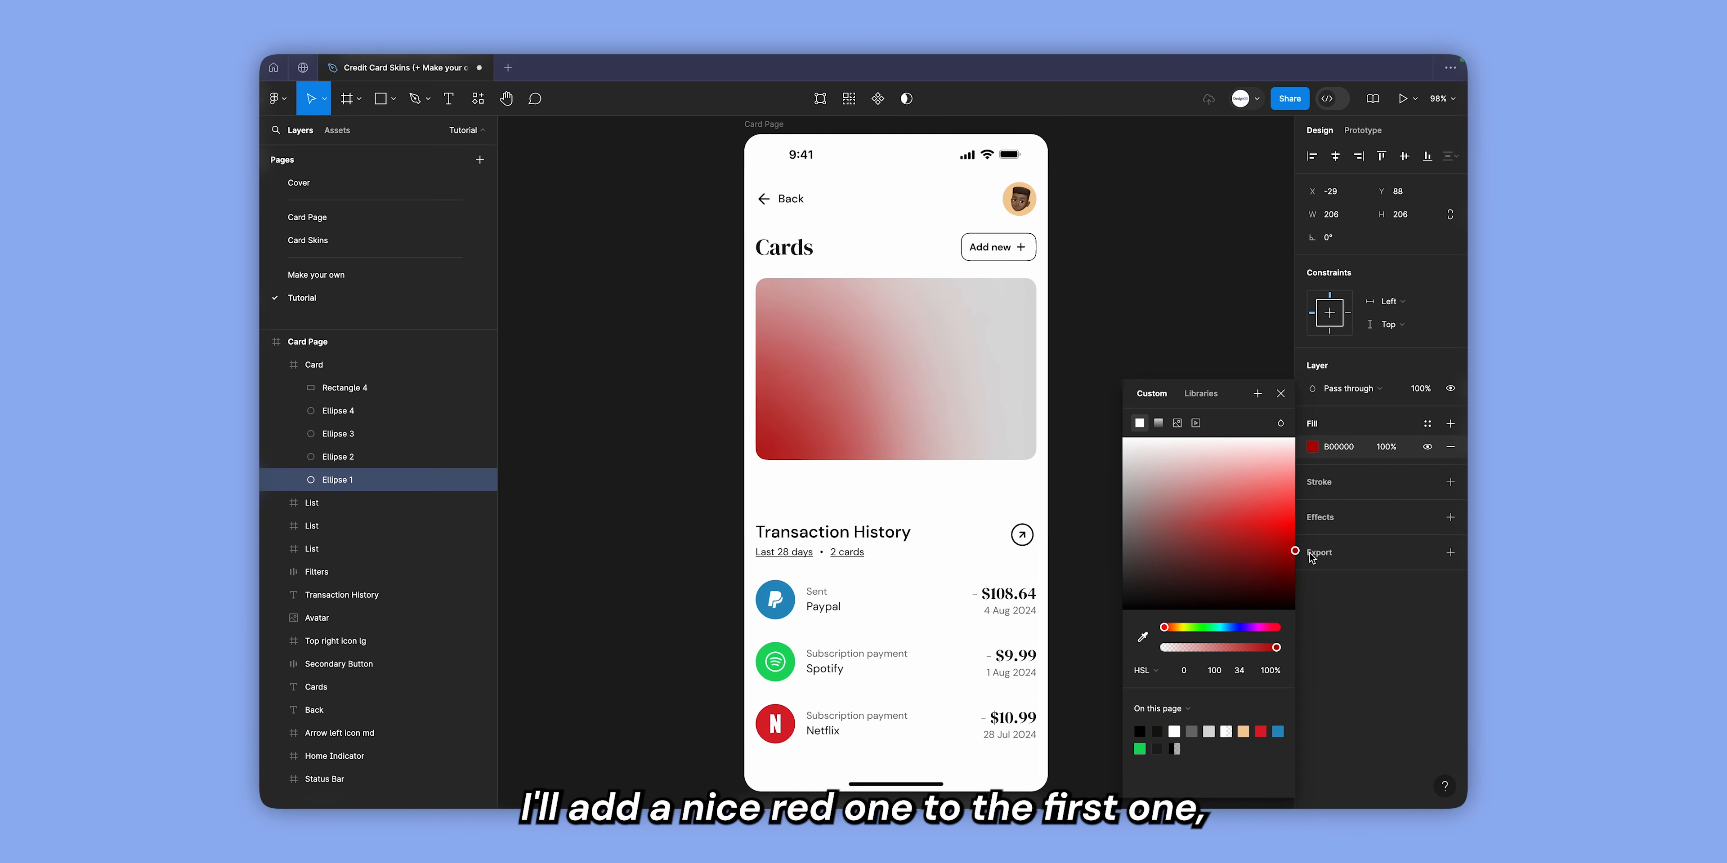
# Fill the second ellipse, at the card's upper-right, with deep blue (0052B2).
pyautogui.click(393, 462)
pyautogui.click(1313, 447)
pyautogui.moveTo(1240, 628); pyautogui.dragTo(1230, 627)
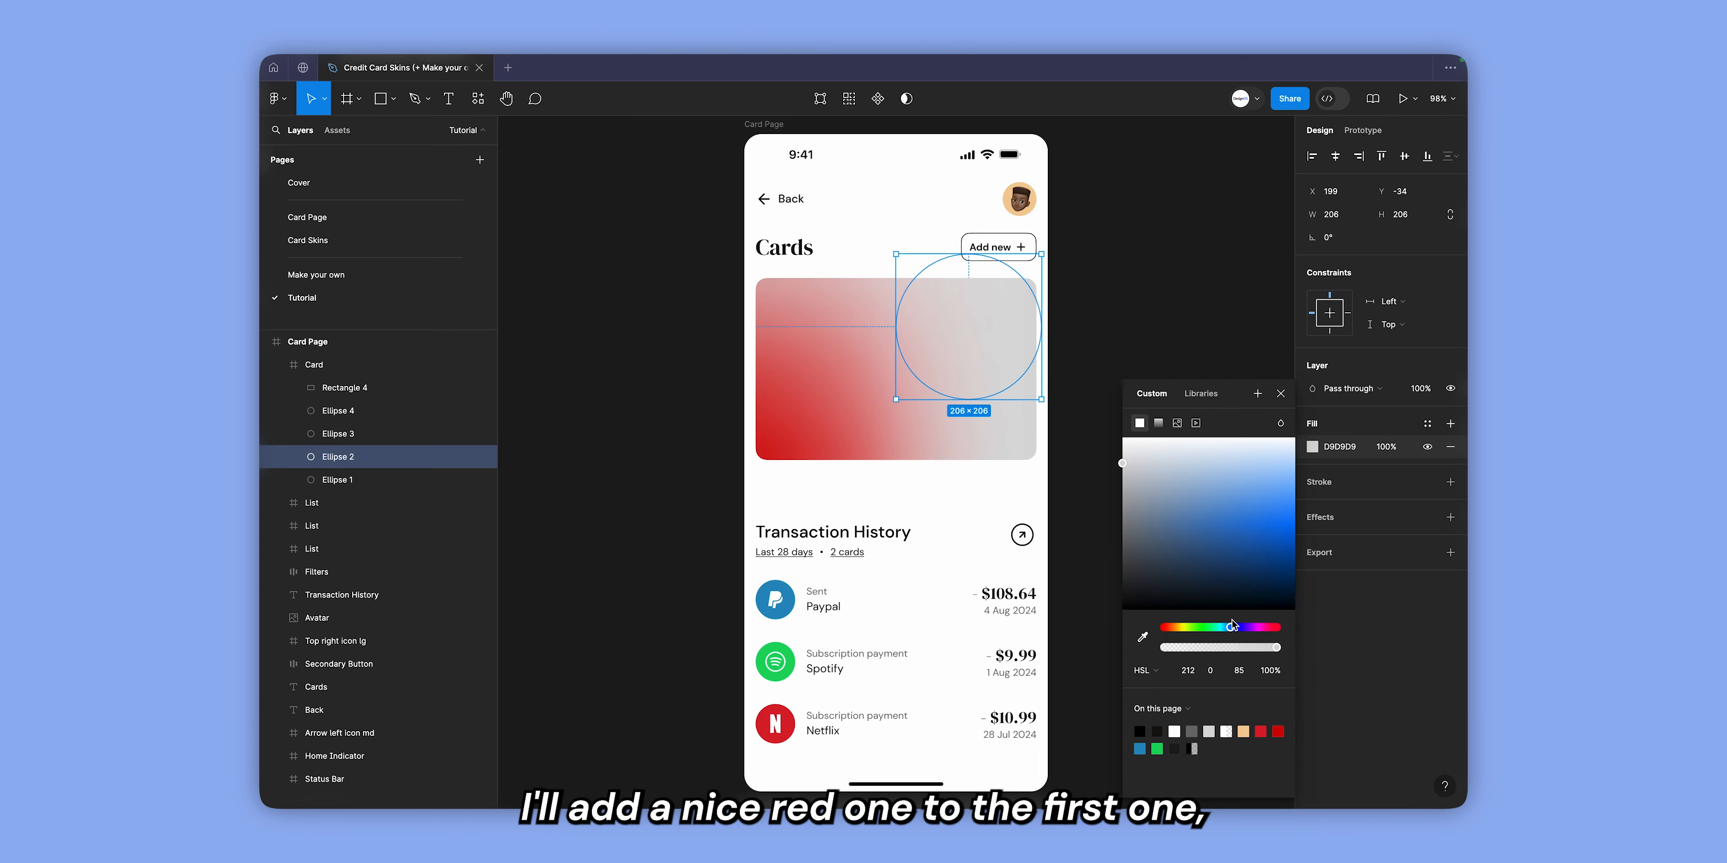
pyautogui.moveTo(1283, 506)
pyautogui.mouseDown()
pyautogui.moveTo(1306, 556)
pyautogui.moveTo(1246, 493)
pyautogui.moveTo(1278, 535)
pyautogui.mouseUp()
# Fill the third ellipse with vivid purple (7F0CD9) and the fourth, at the card's upper-left, with a near-white tint.
pyautogui.click(348, 433)
pyautogui.click(1312, 447)
pyautogui.click(1250, 628)
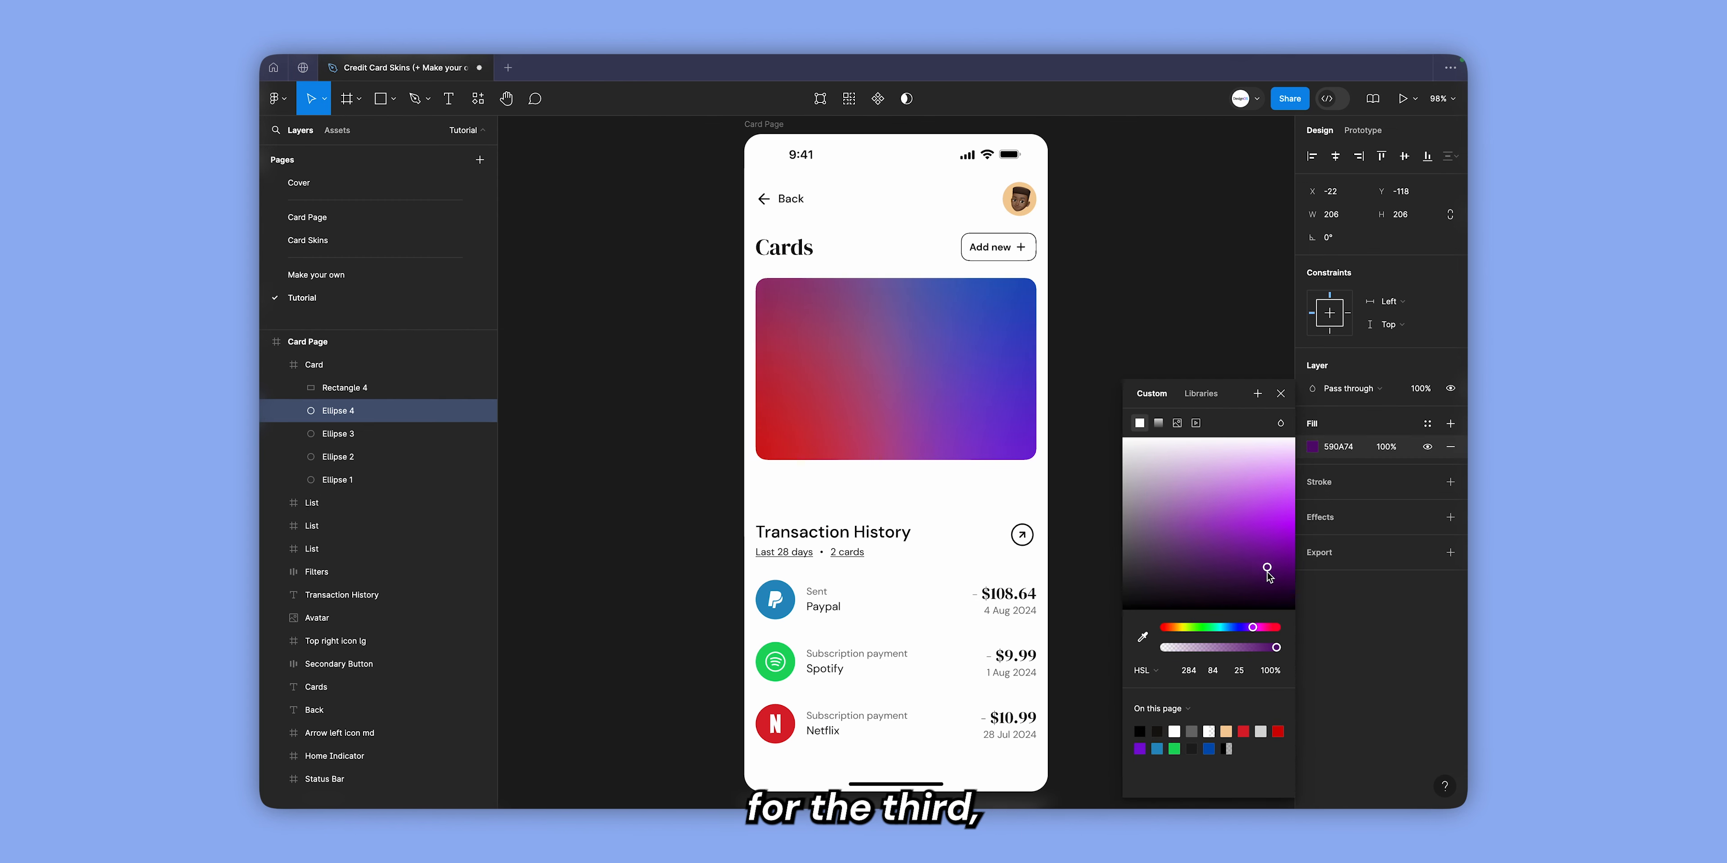
pyautogui.moveTo(1268, 573); pyautogui.dragTo(1301, 404)
pyautogui.click(1205, 436)
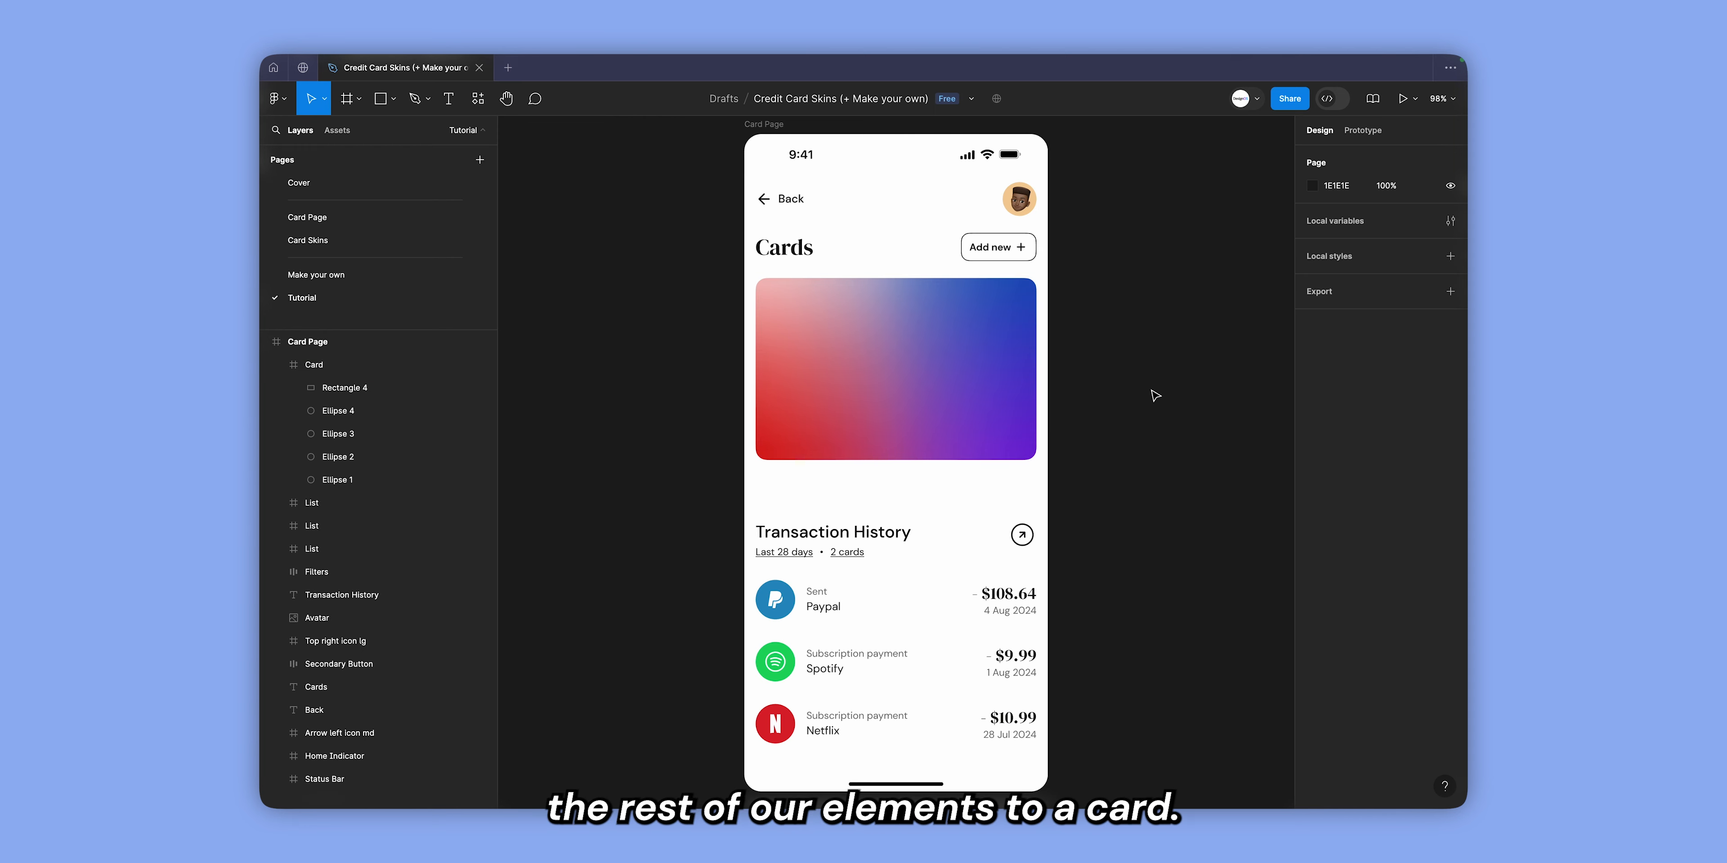
# Paste the Visa logo into the Card frame and place it in the card's top-left corner at X 16, Y 24.
pyautogui.click(916, 356)
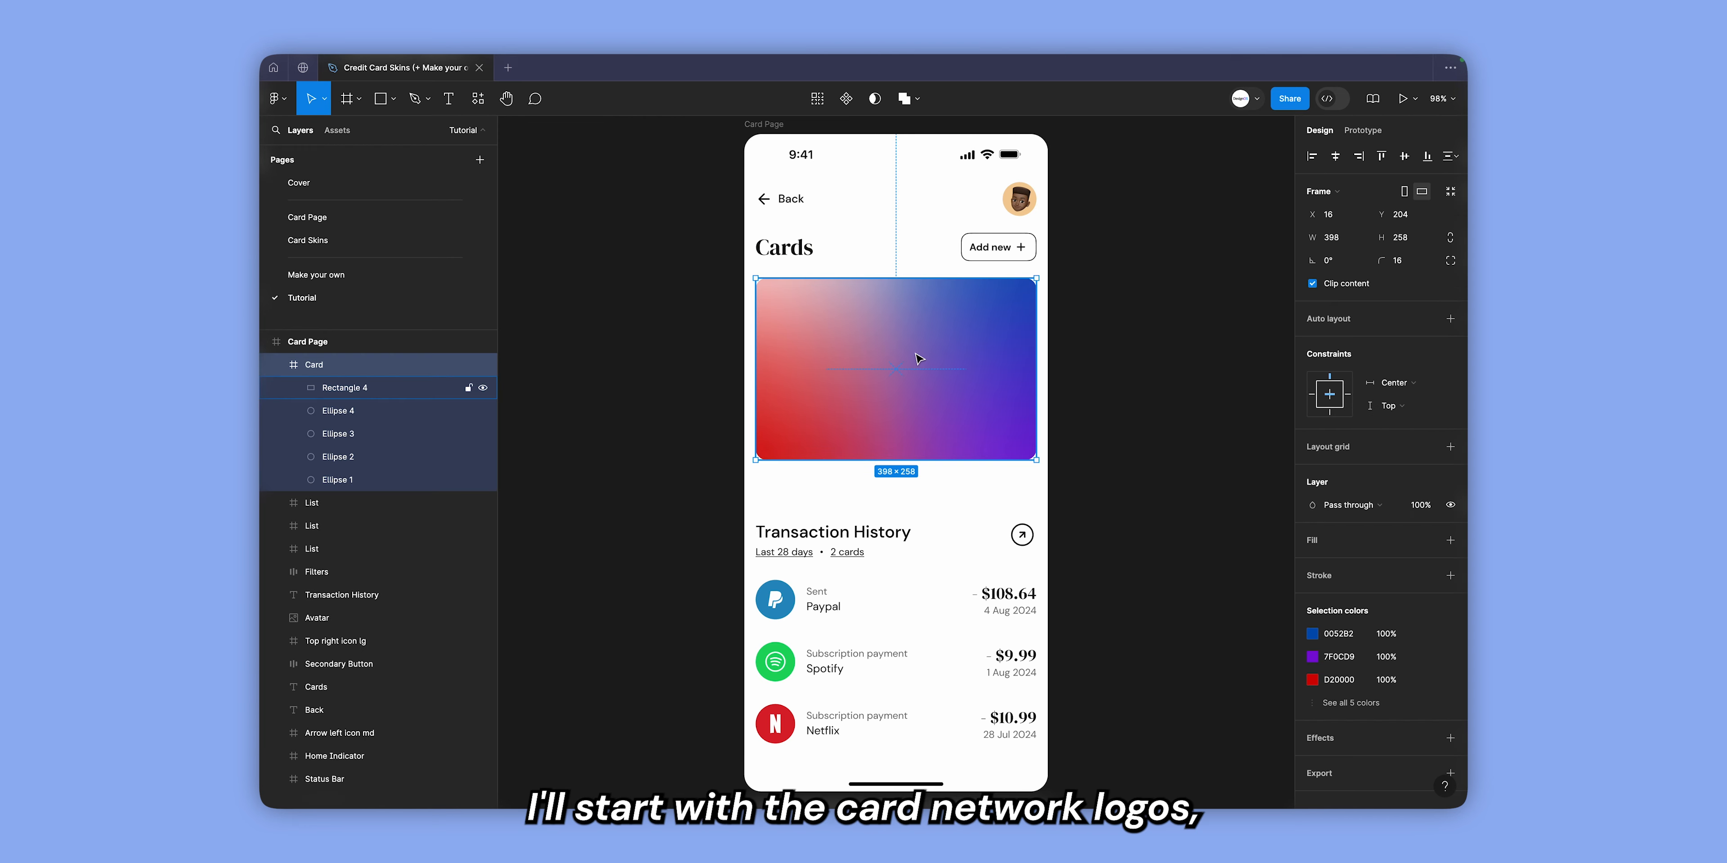
pyautogui.press('super+v')
pyautogui.click(1312, 156)
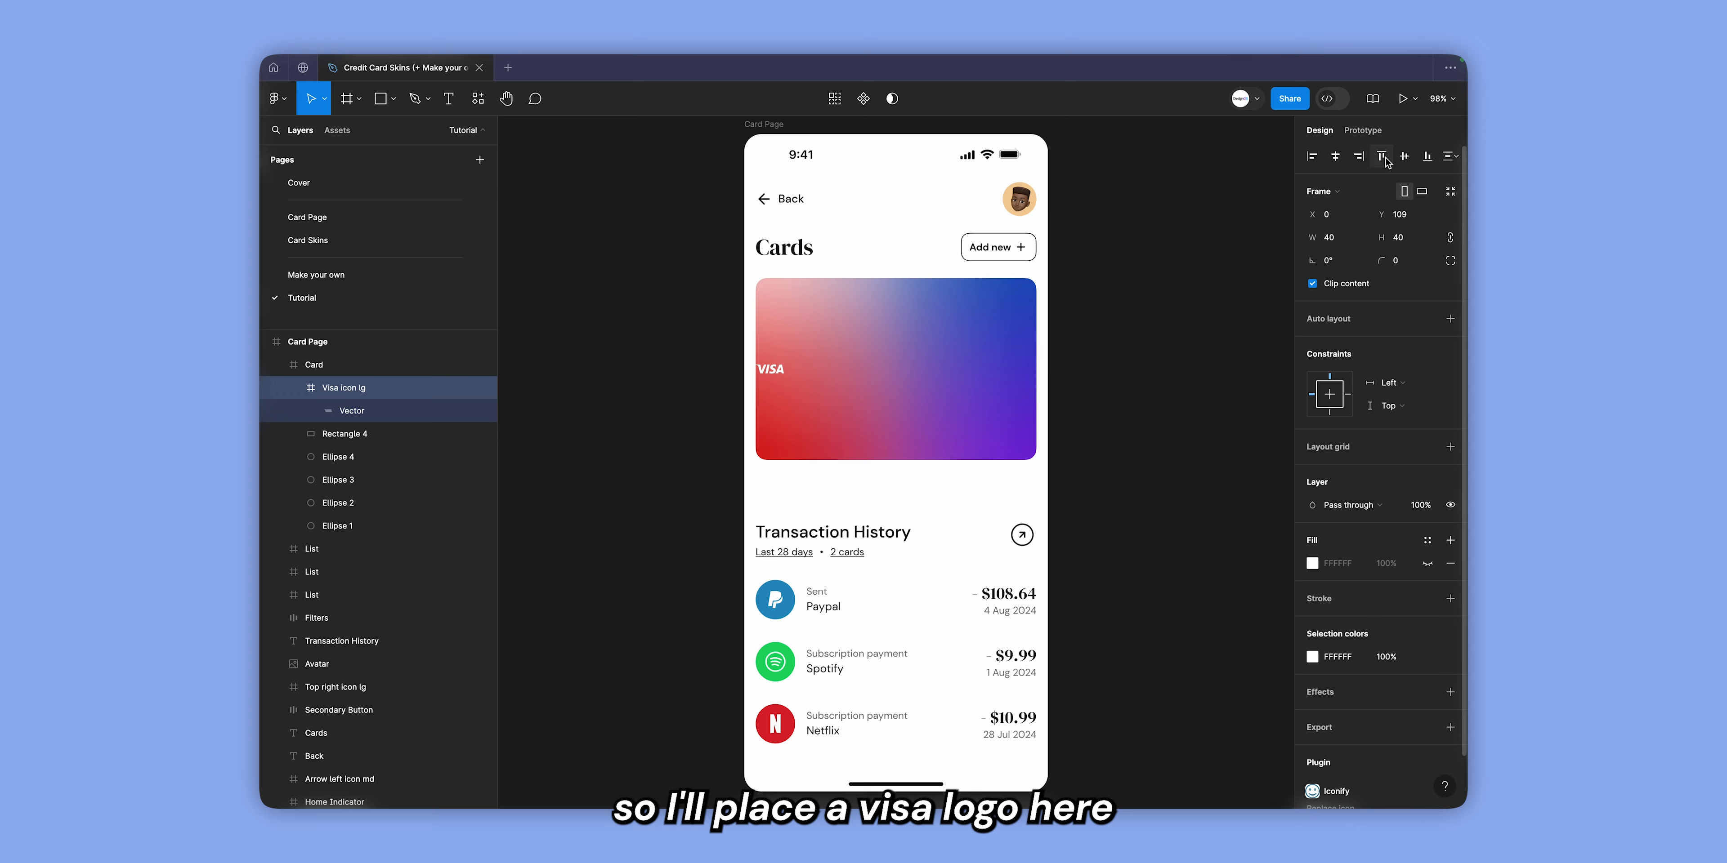
pyautogui.click(1381, 156)
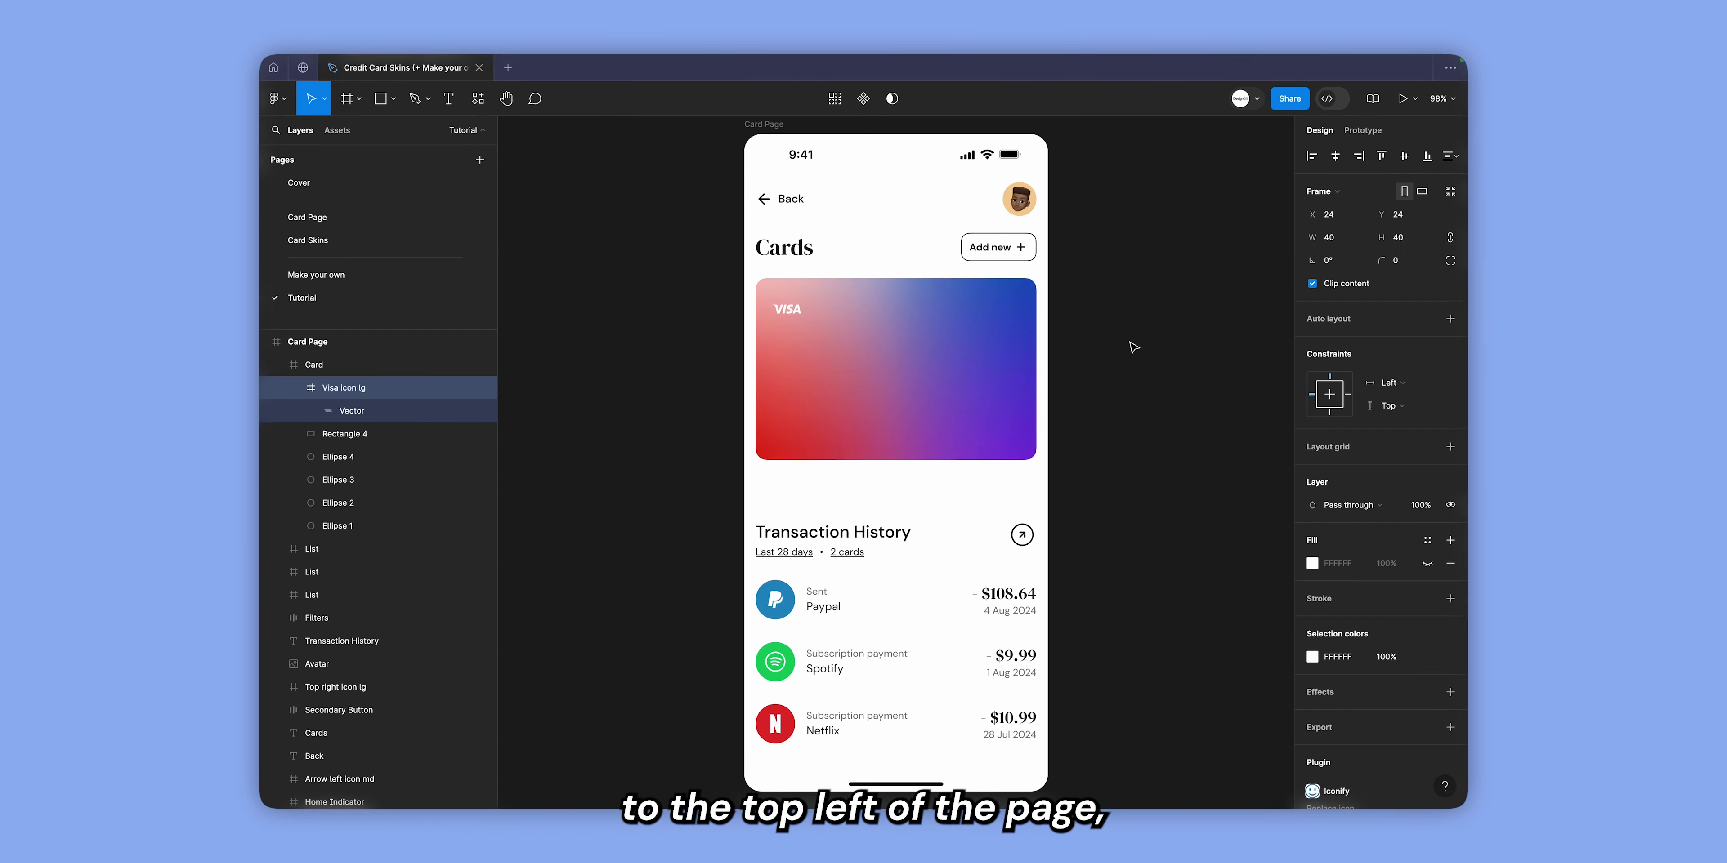
pyautogui.press('alt')
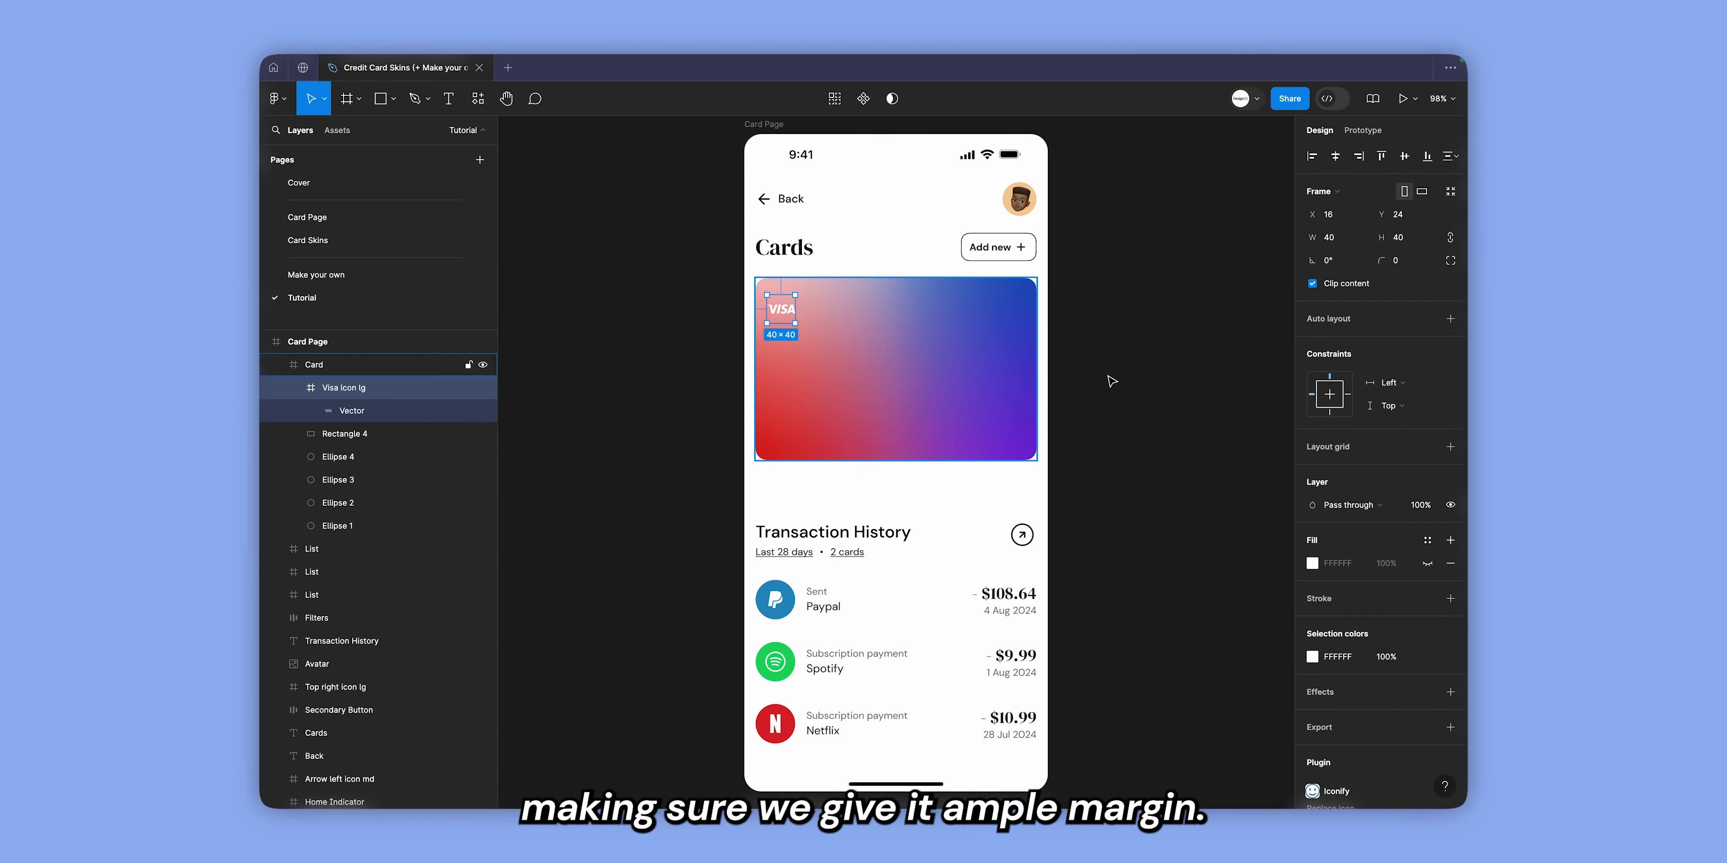
pyautogui.click(1110, 378)
# Add the text "Credit" near the middle of the card.
pyautogui.press('t')
pyautogui.click(890, 363)
pyautogui.write('Credit')
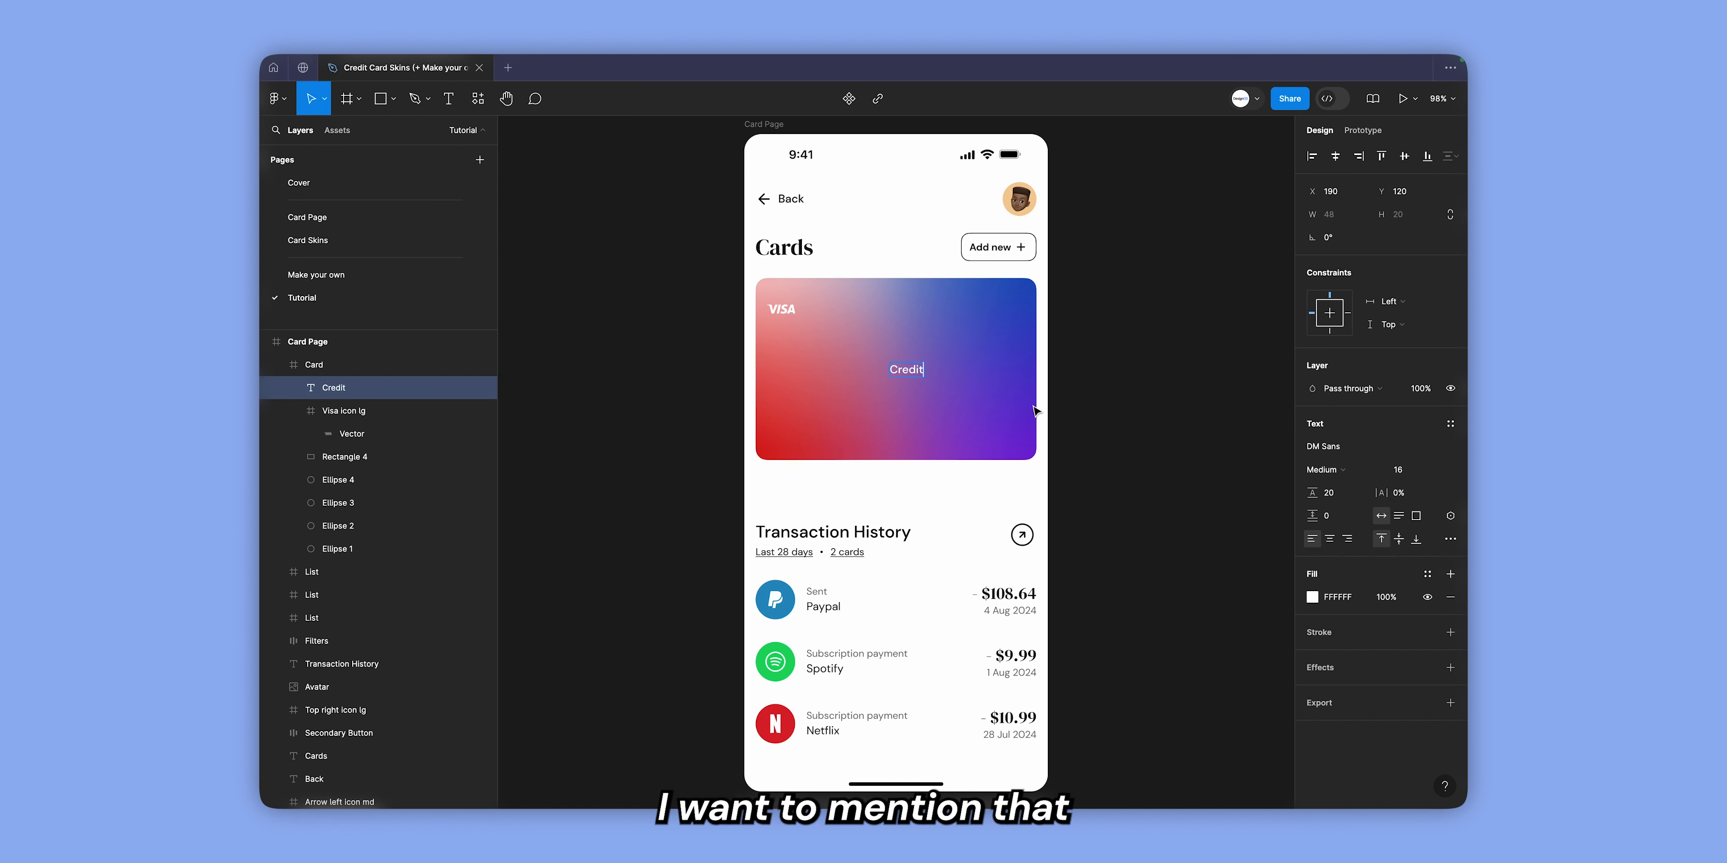
pyautogui.press('Escape')
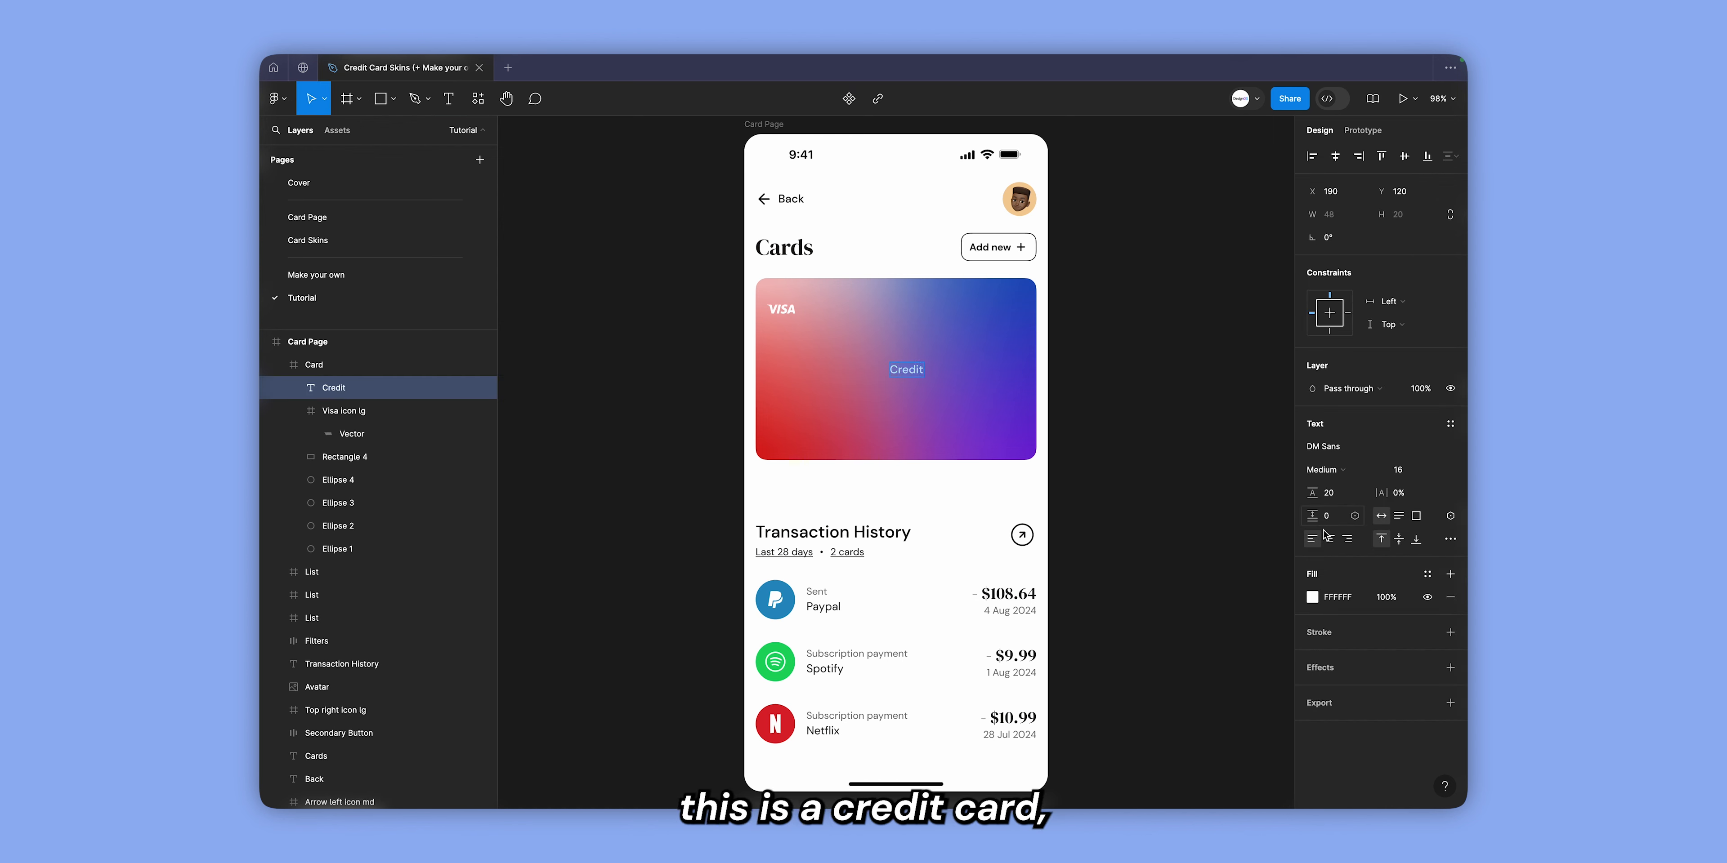
# Right-align the "Credit" text and set its font size to 24 and line height to 32.
pyautogui.click(1389, 474)
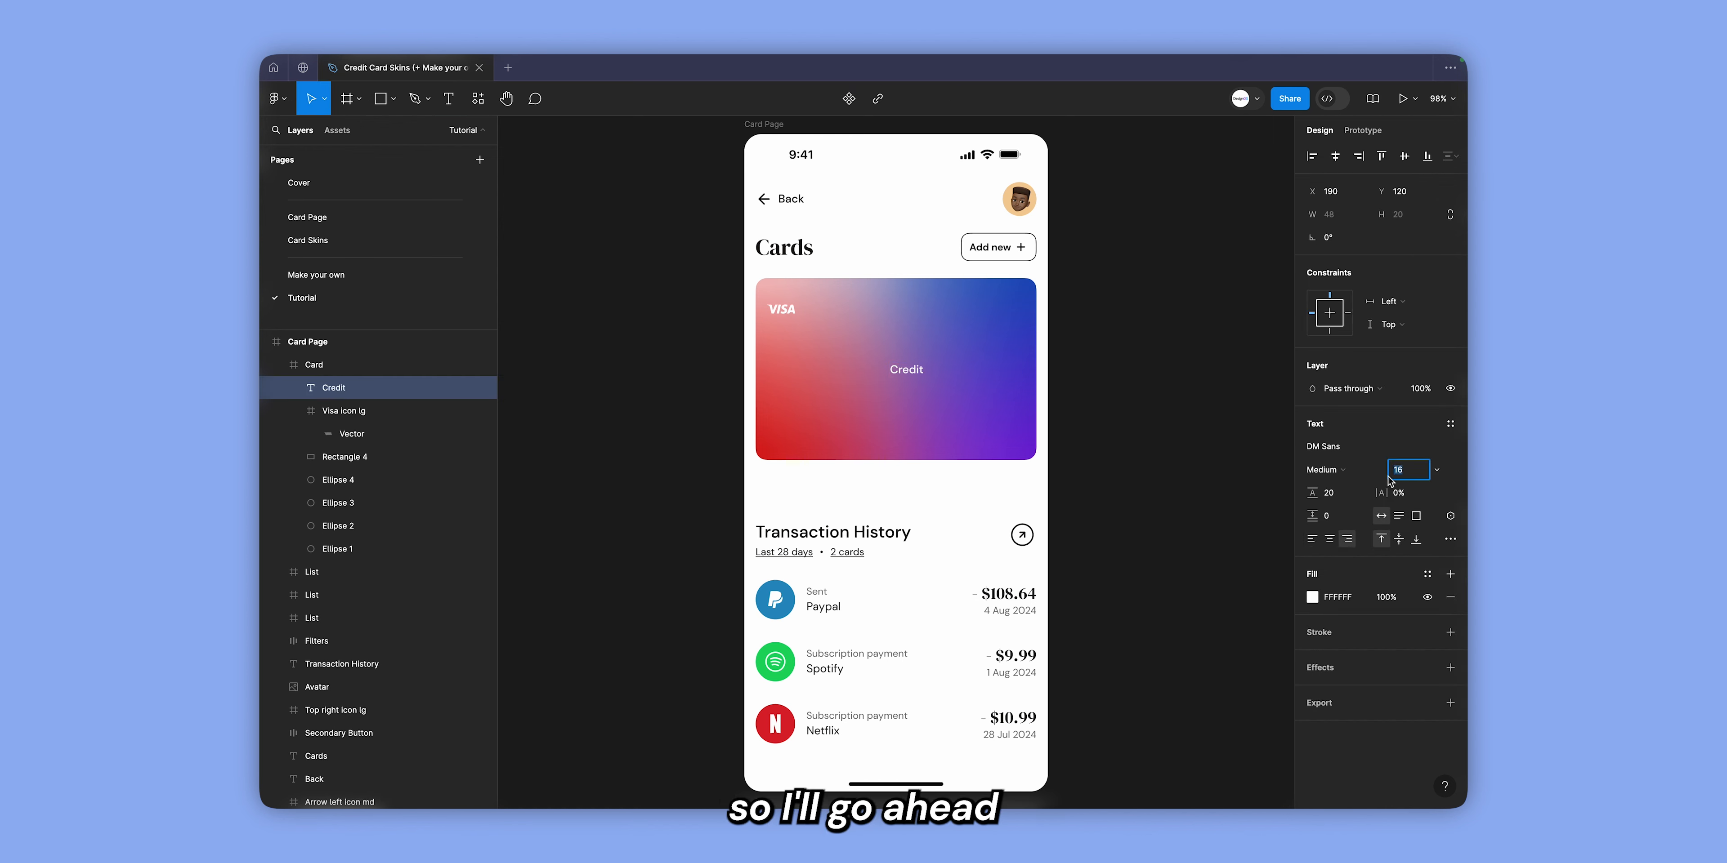
pyautogui.write('24')
pyautogui.press('Return')
pyautogui.click(1330, 493)
pyautogui.write('32')
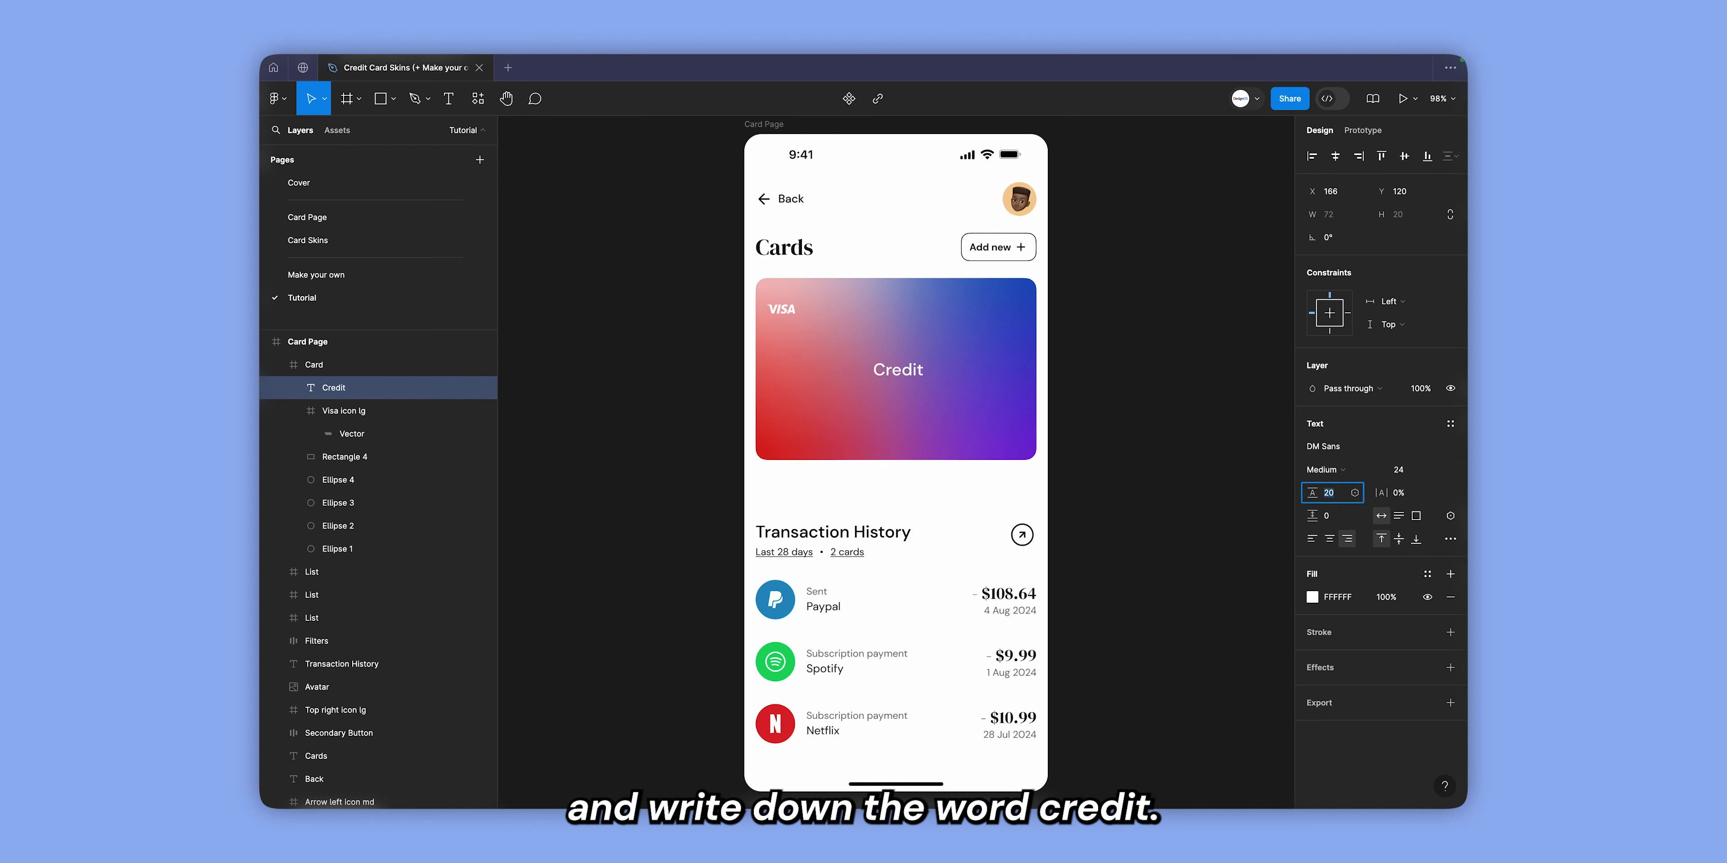
pyautogui.press('Return')
# Change the "Credit" text's font to DM Serif Display.
pyautogui.click(1336, 449)
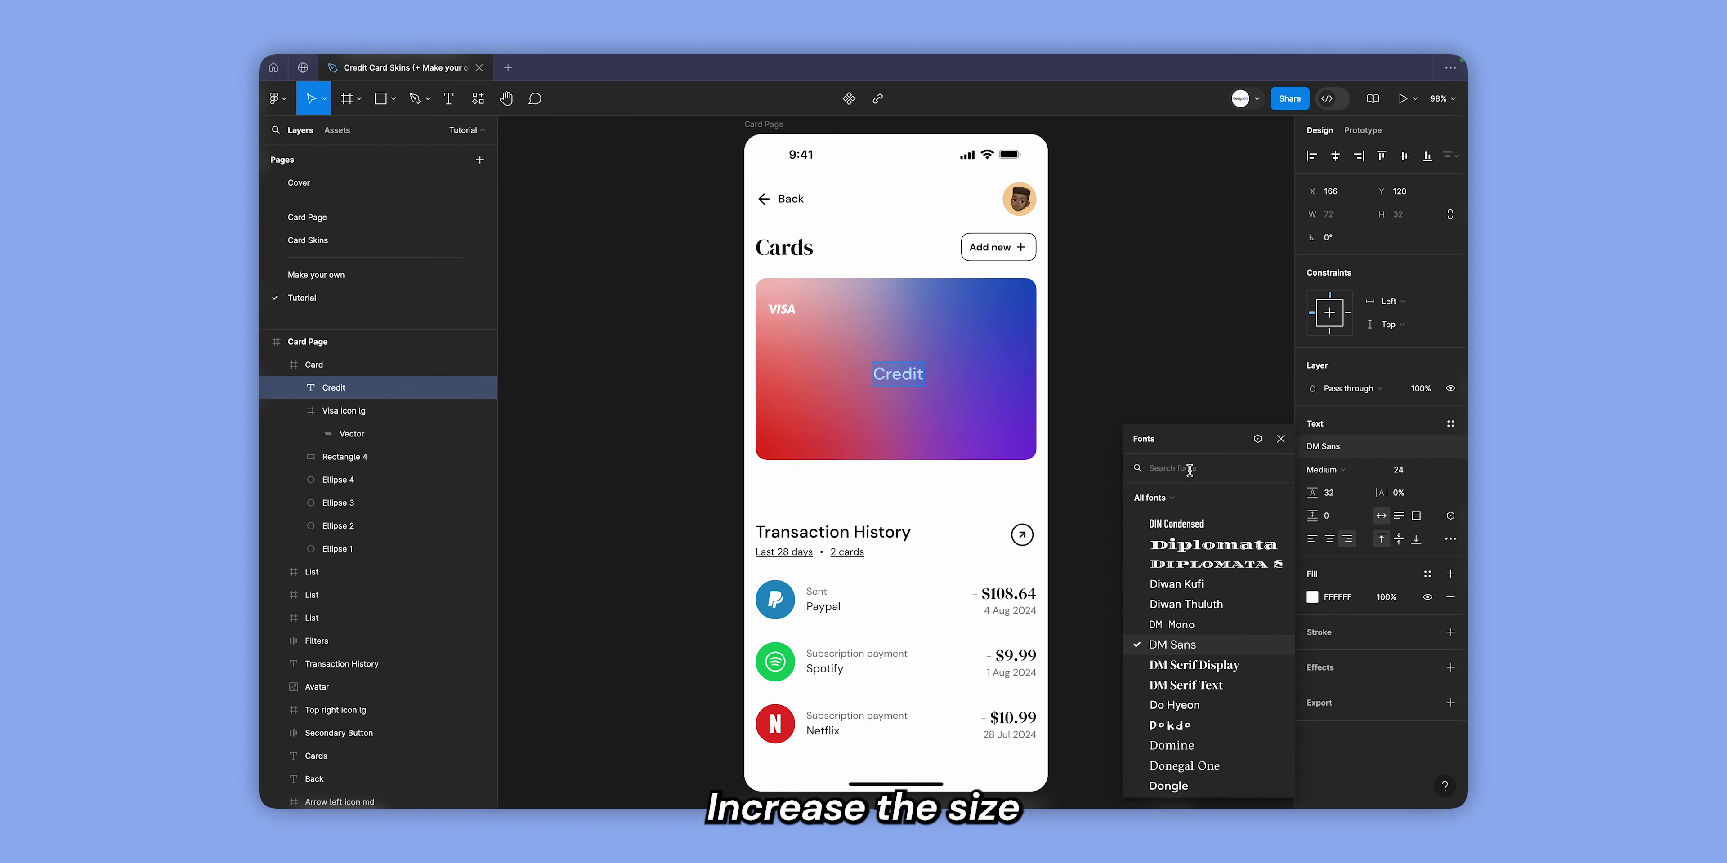
pyautogui.write('DM S')
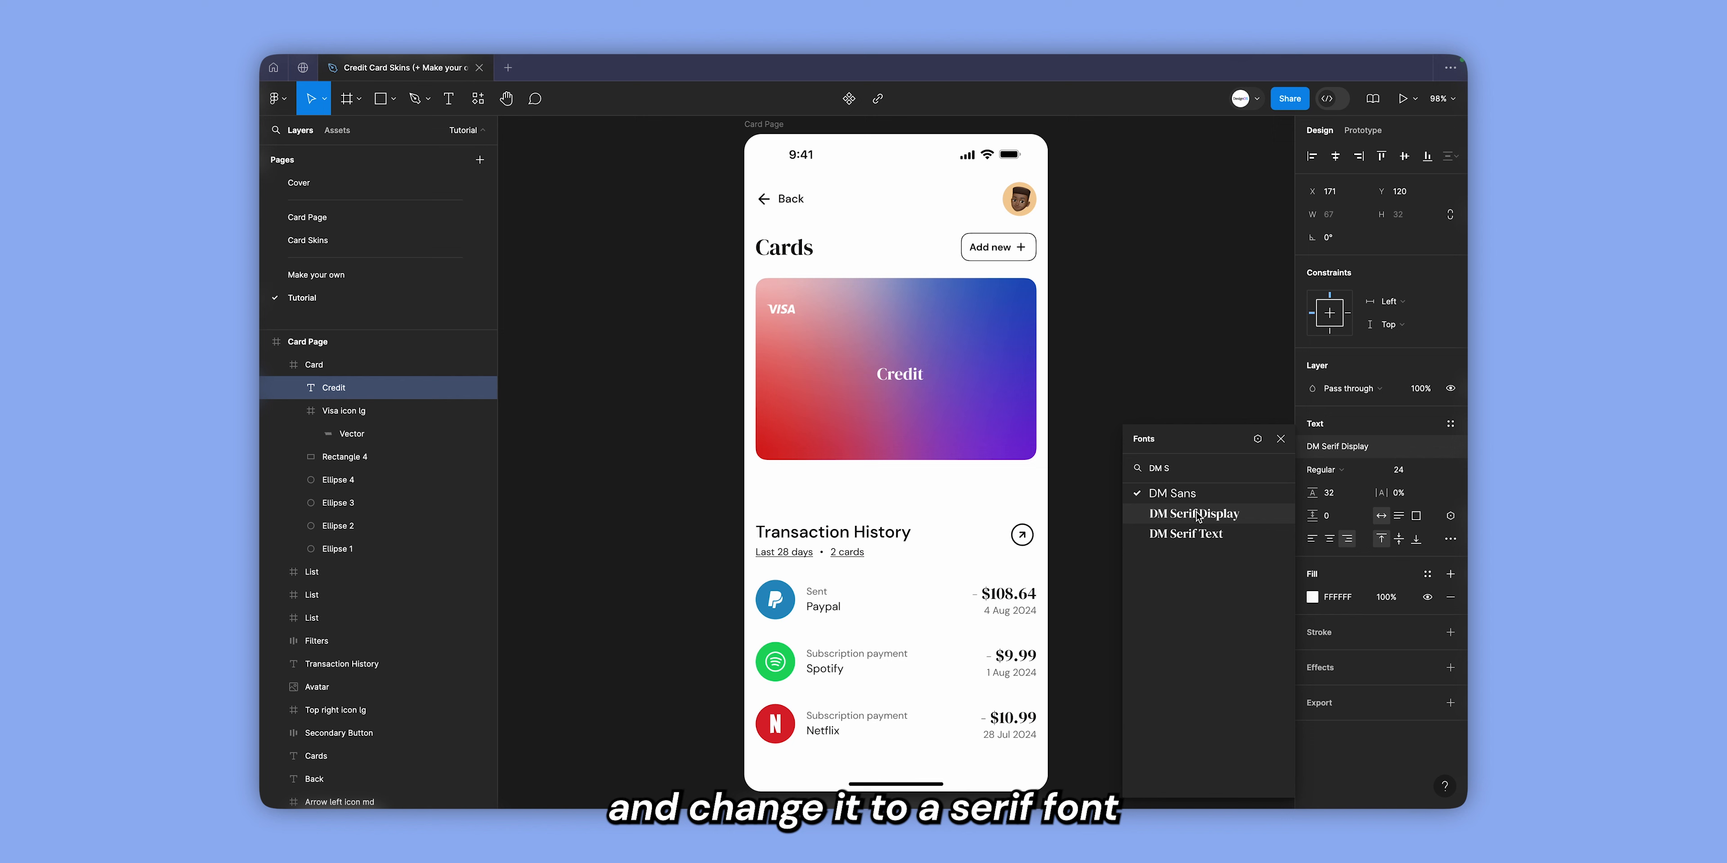
pyautogui.click(1197, 514)
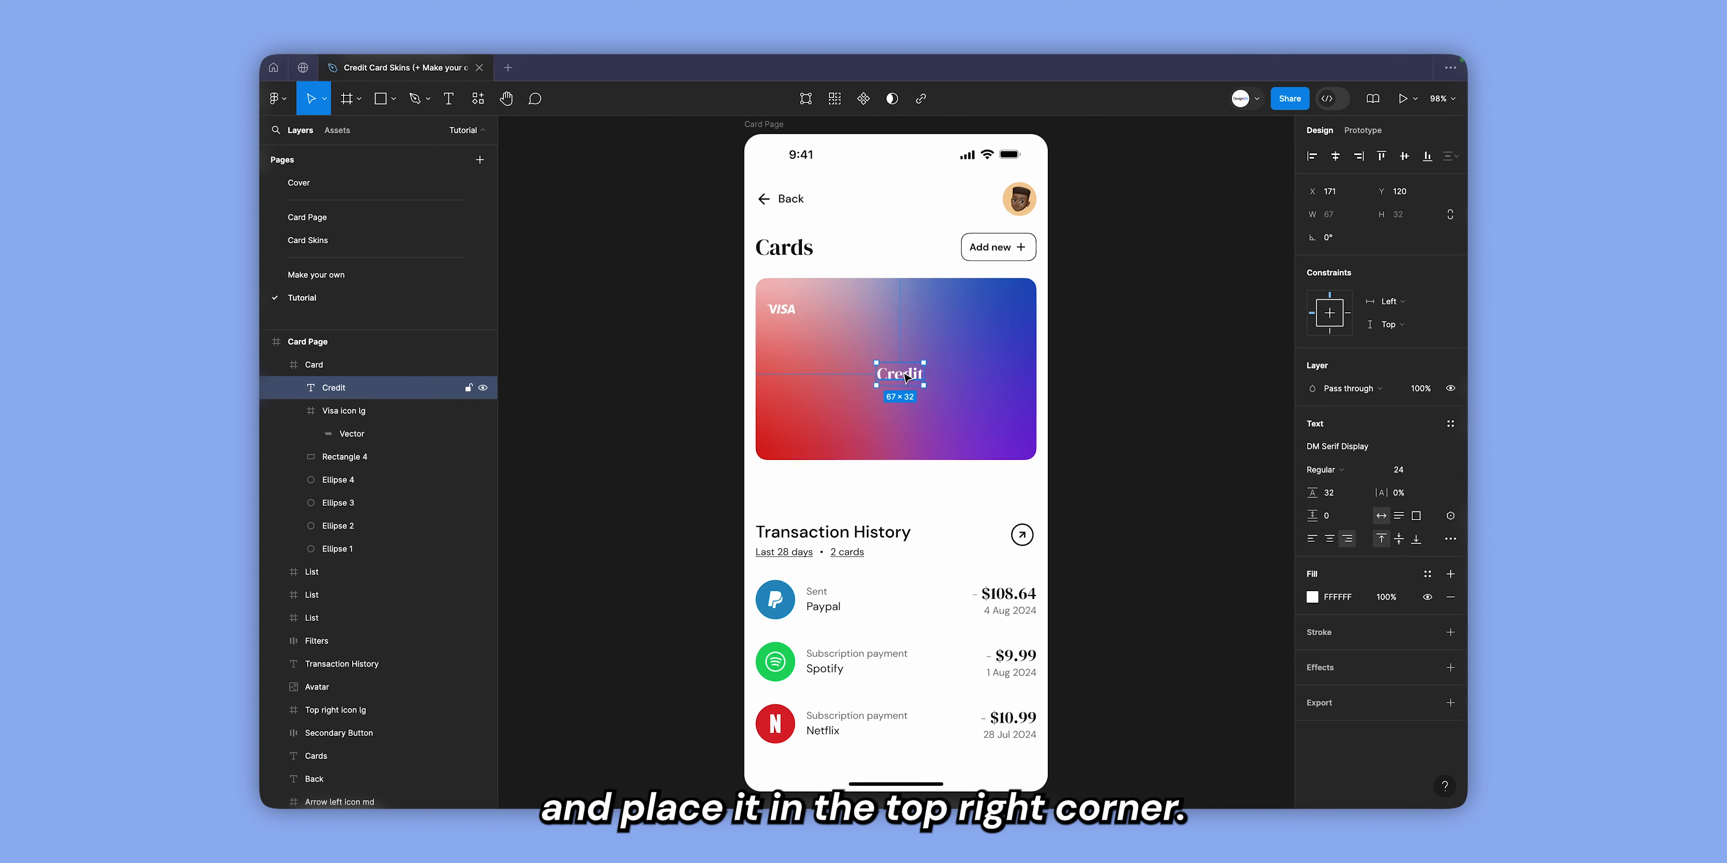
# Place the "Credit" text in the card's top-right corner at X 315, Y 28, level with the Visa logo.
pyautogui.moveTo(906, 355); pyautogui.dragTo(907, 289)
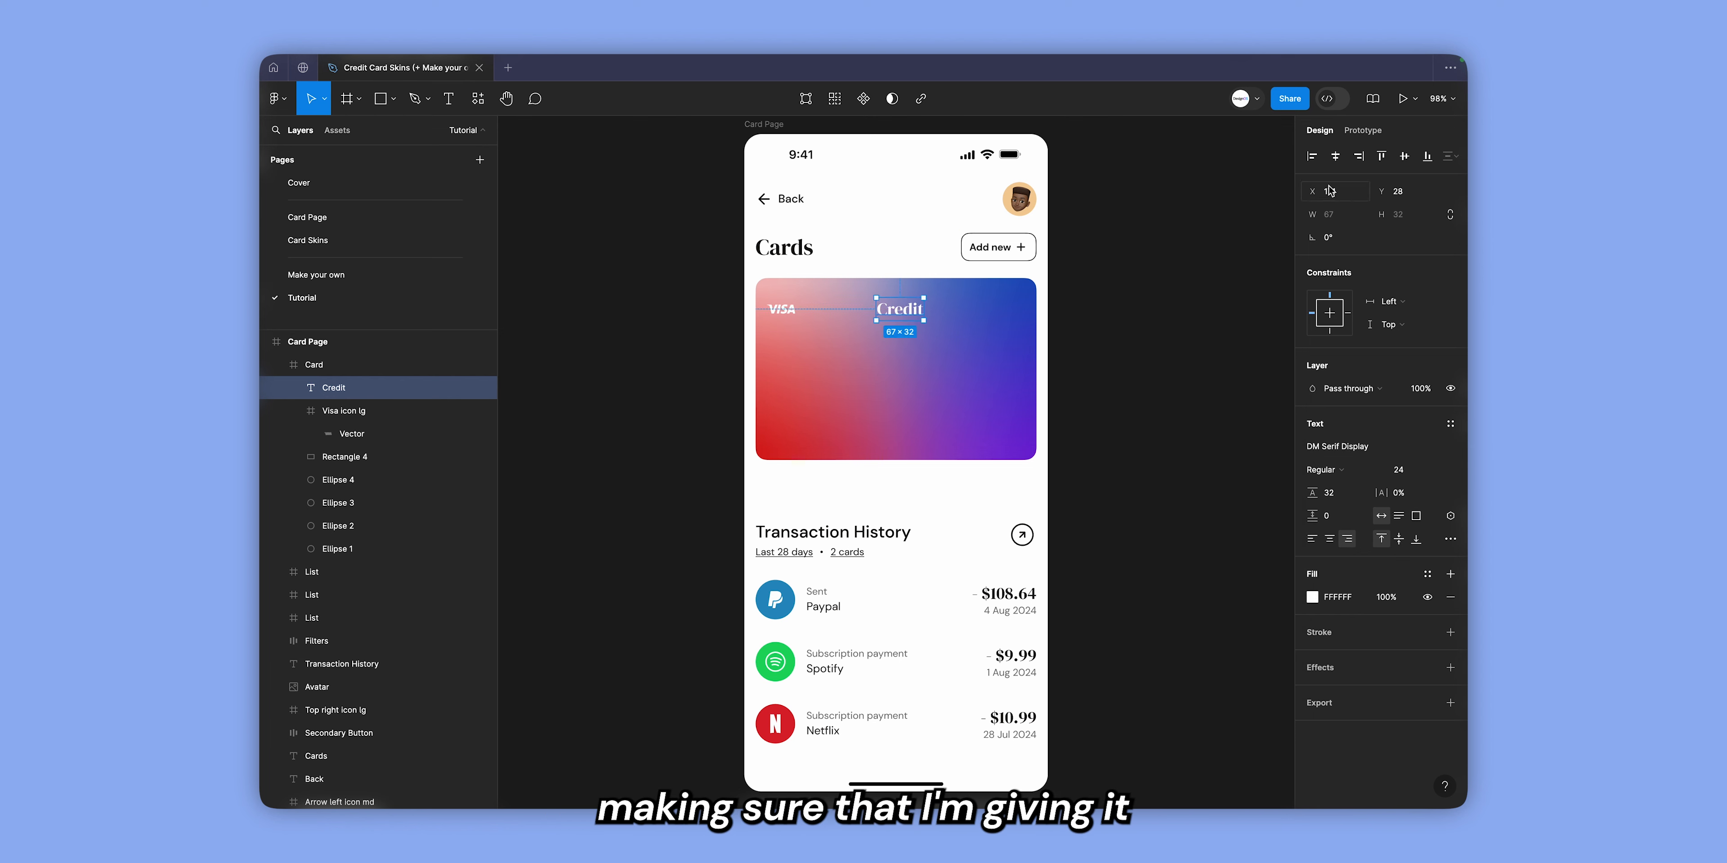
pyautogui.click(1357, 155)
pyautogui.hotkey('shift', 'Left')
pyautogui.press('Left')
pyautogui.press('Left')
pyautogui.press('Left')
pyautogui.press('Left')
pyautogui.press('Left')
pyautogui.press('Left')
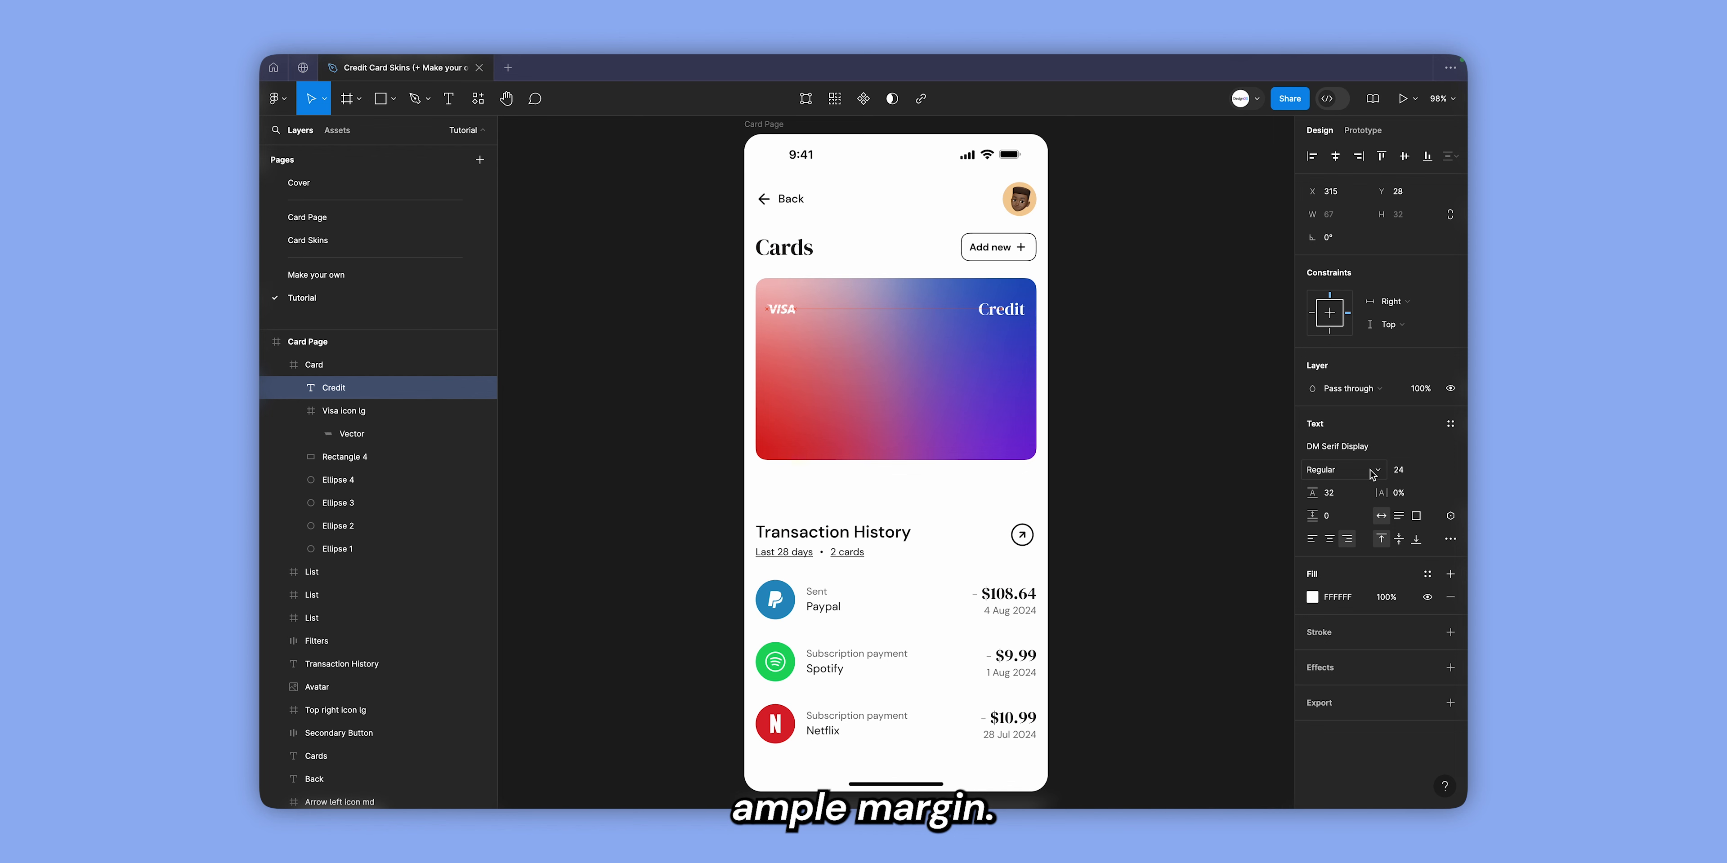
# Add the card limit text "$ 20,372.12" in the lower-left part of the card.
pyautogui.press('t')
pyautogui.click(825, 381)
pyautogui.write('$')
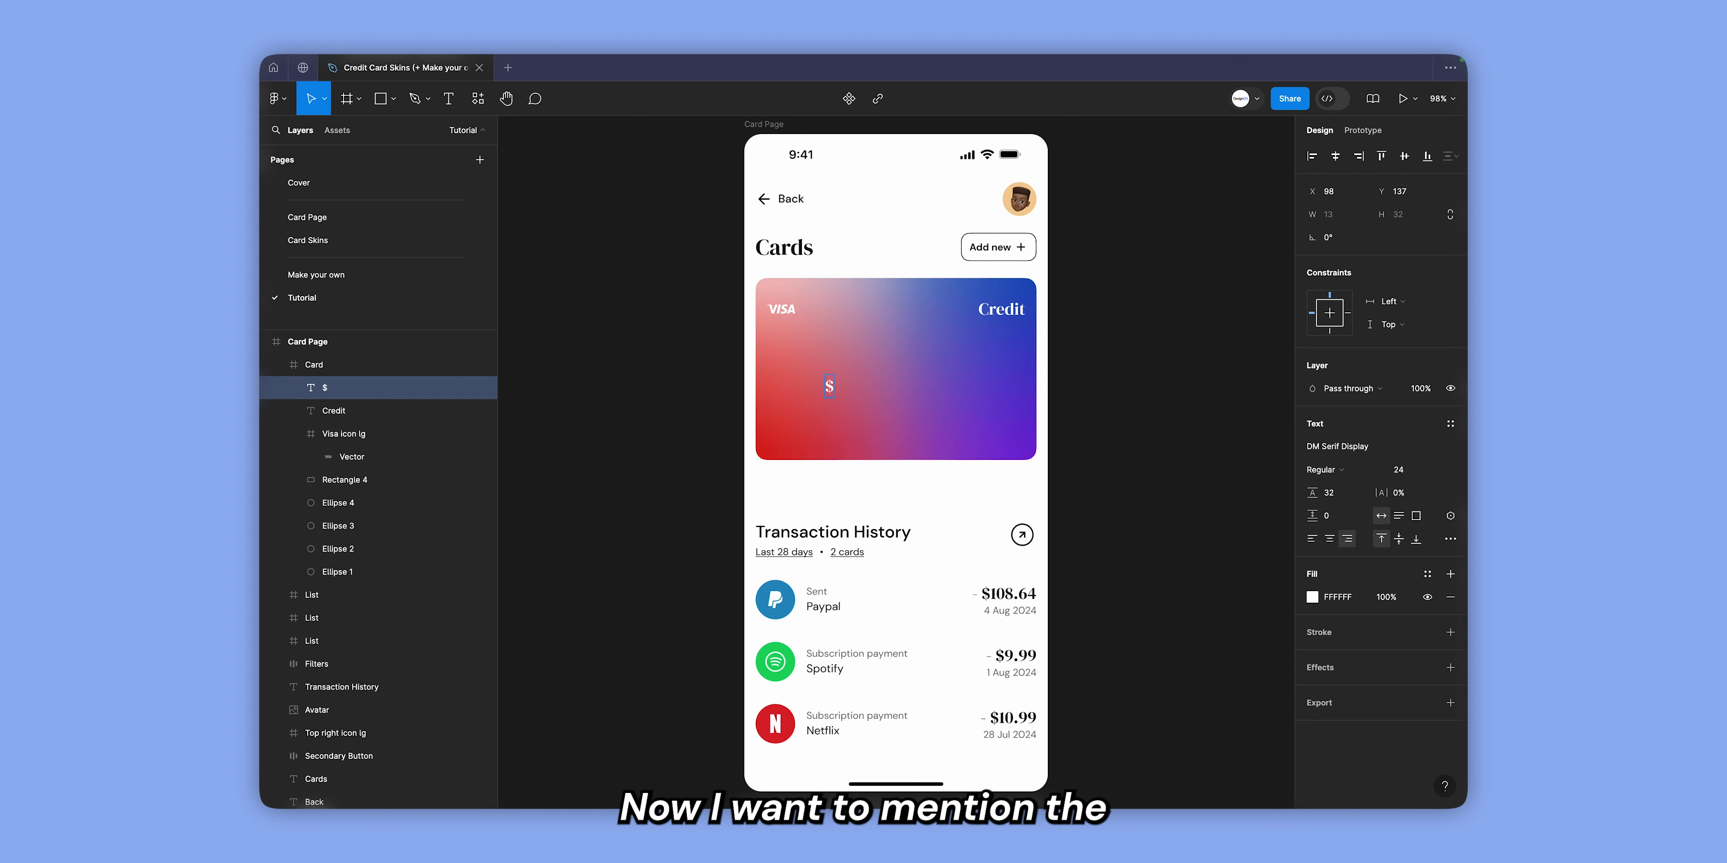
pyautogui.write(' 236')
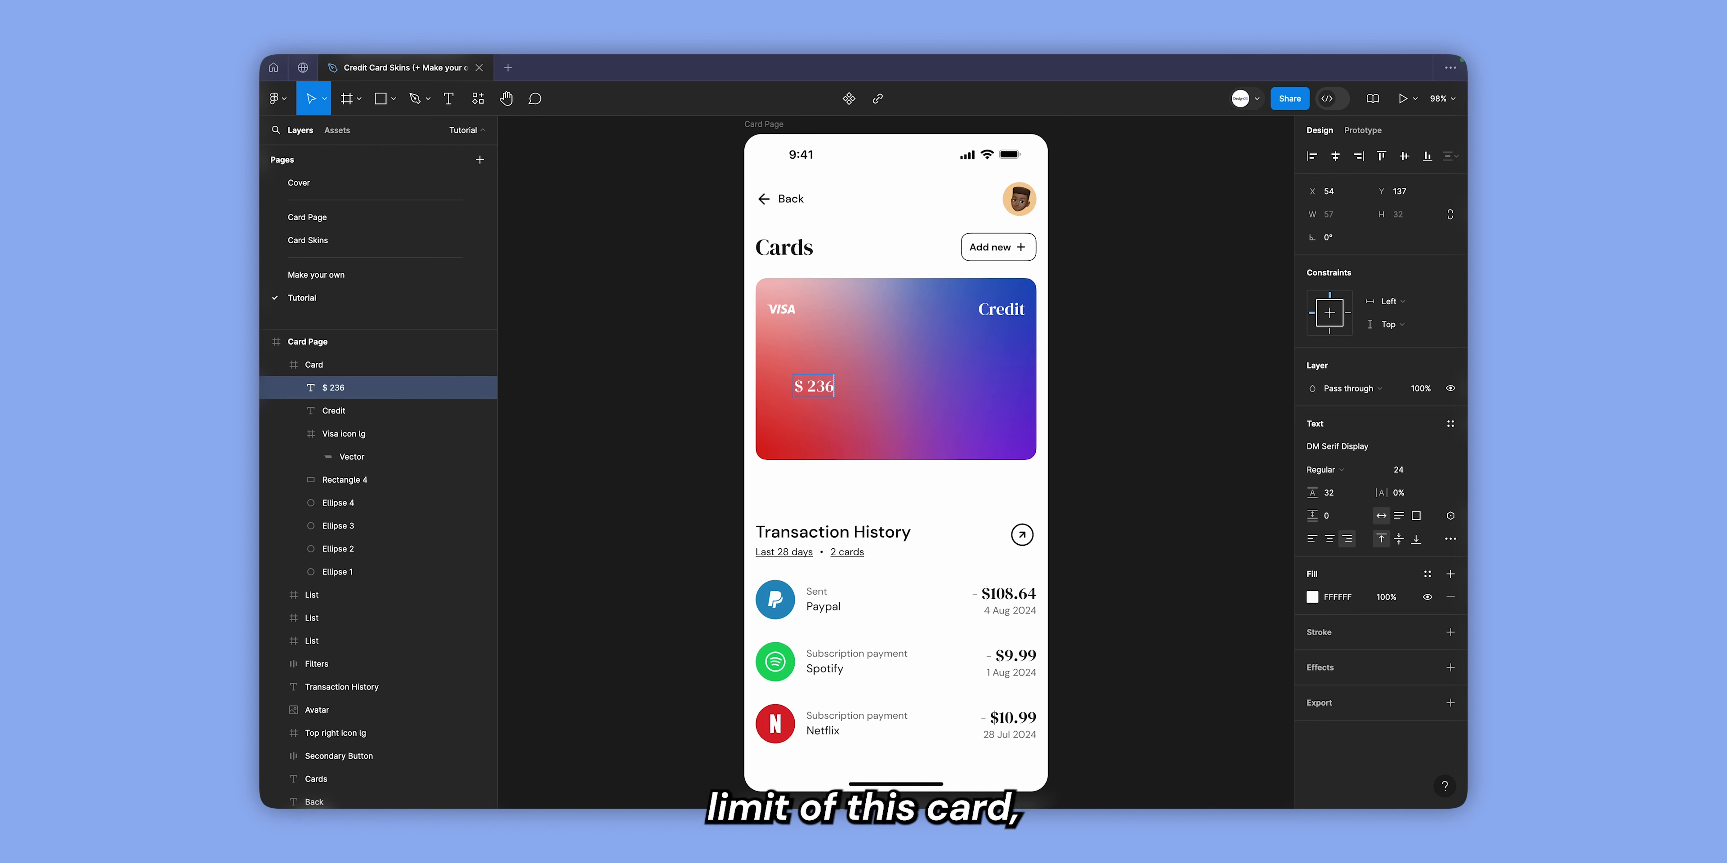
pyautogui.press('BackSpace')
pyautogui.press('BackSpace')
pyautogui.write('0,3')
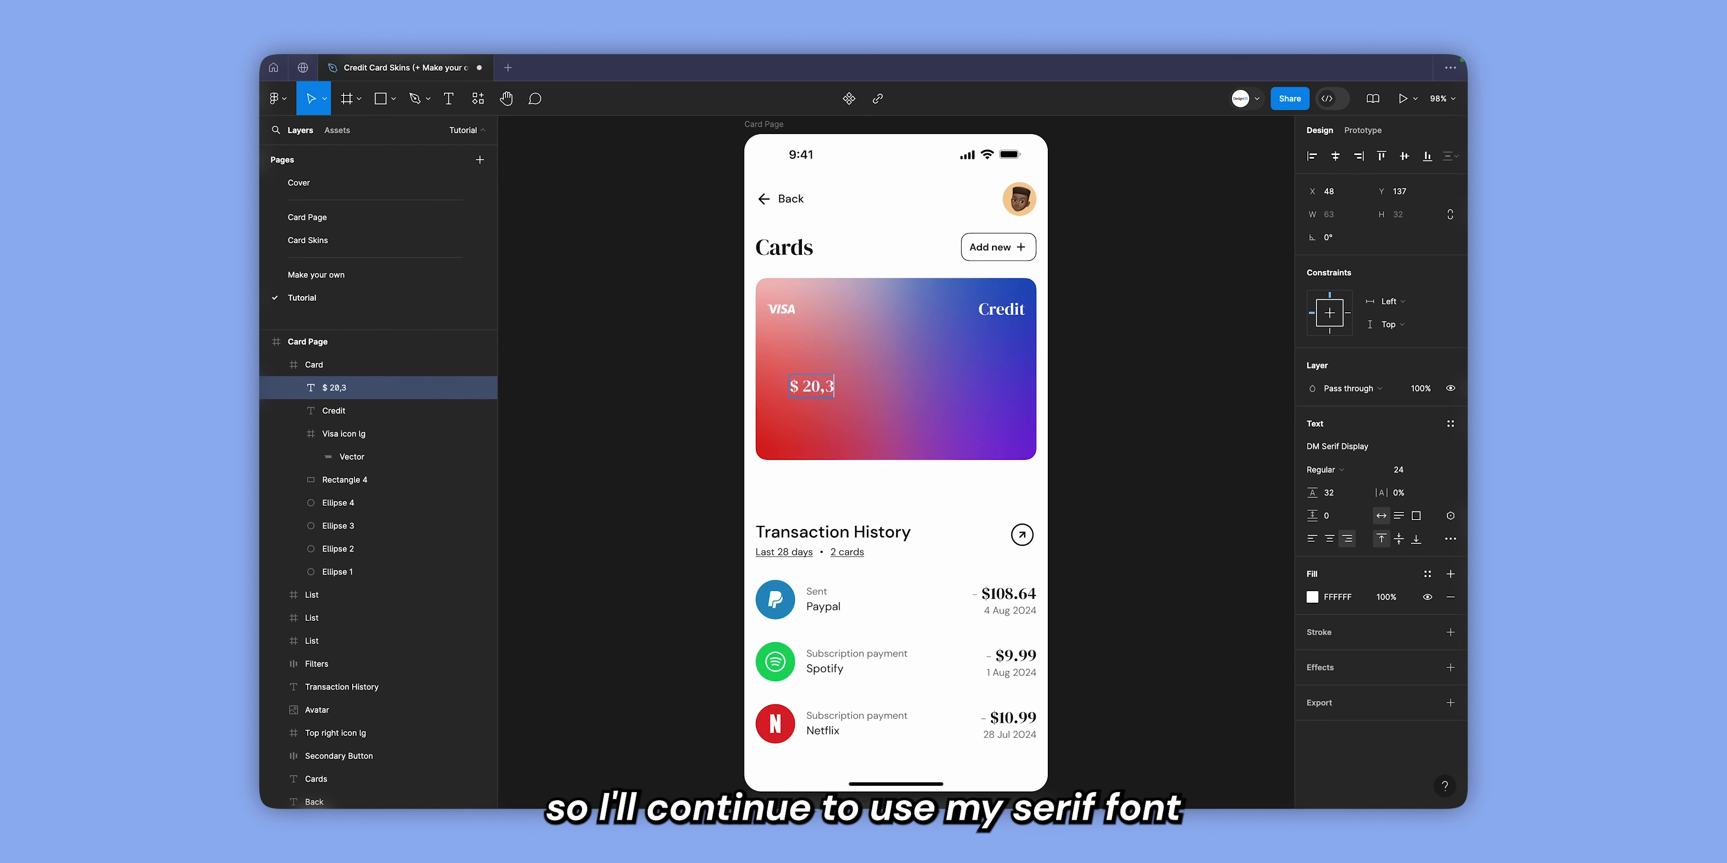
pyautogui.write('72.12')
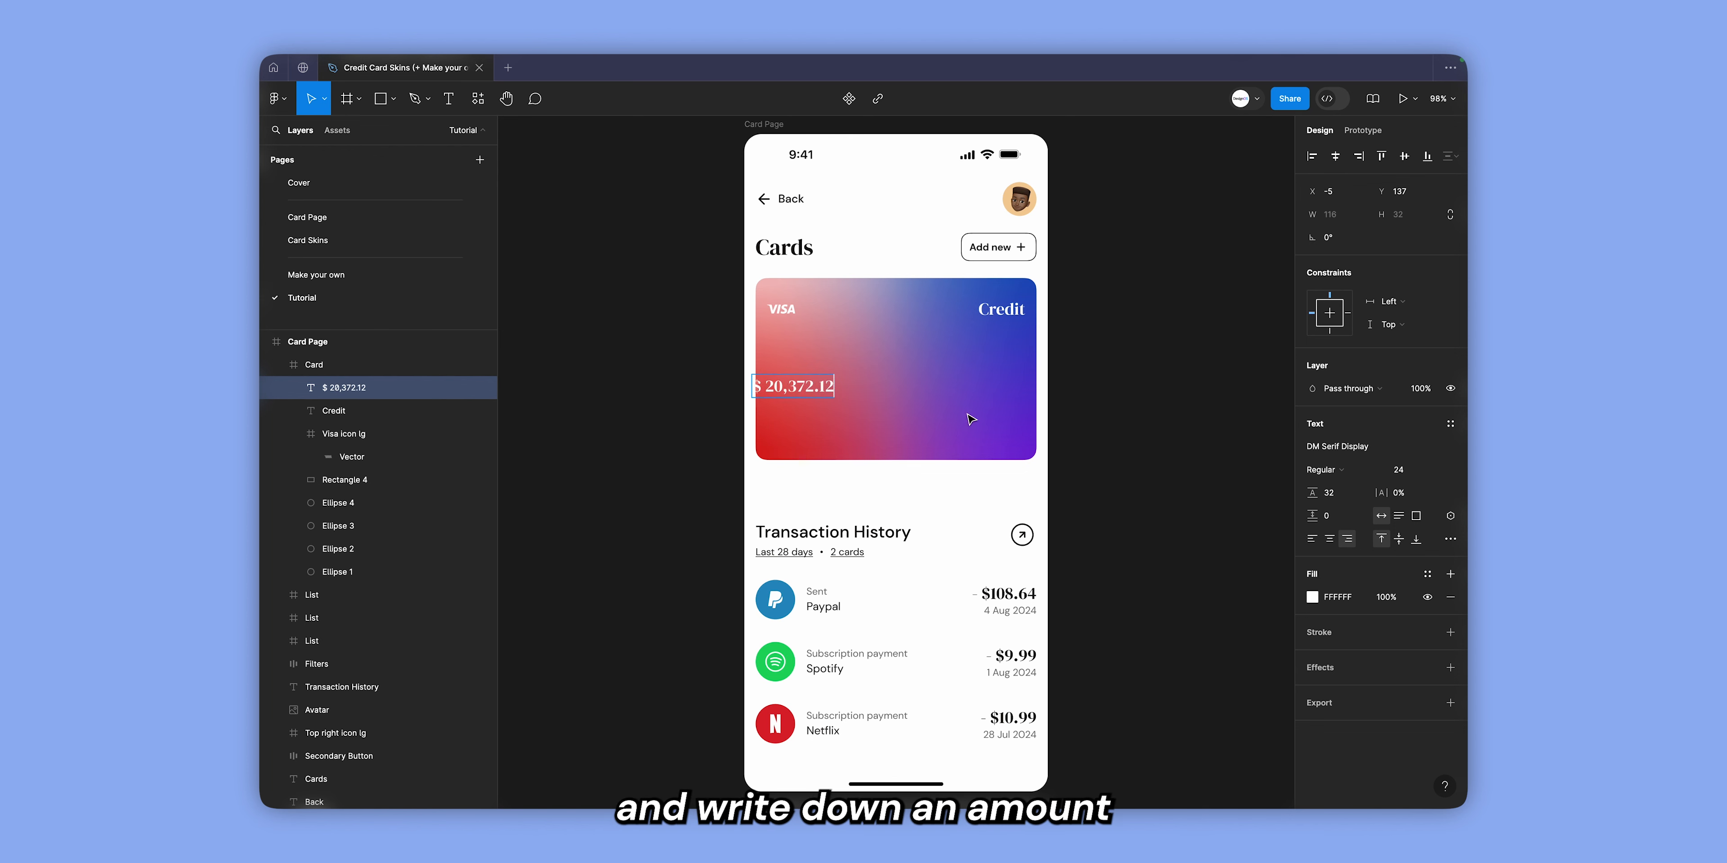
pyautogui.press('Escape')
# Set the card limit amount's font size to 32 and left-align its text.
pyautogui.click(1411, 471)
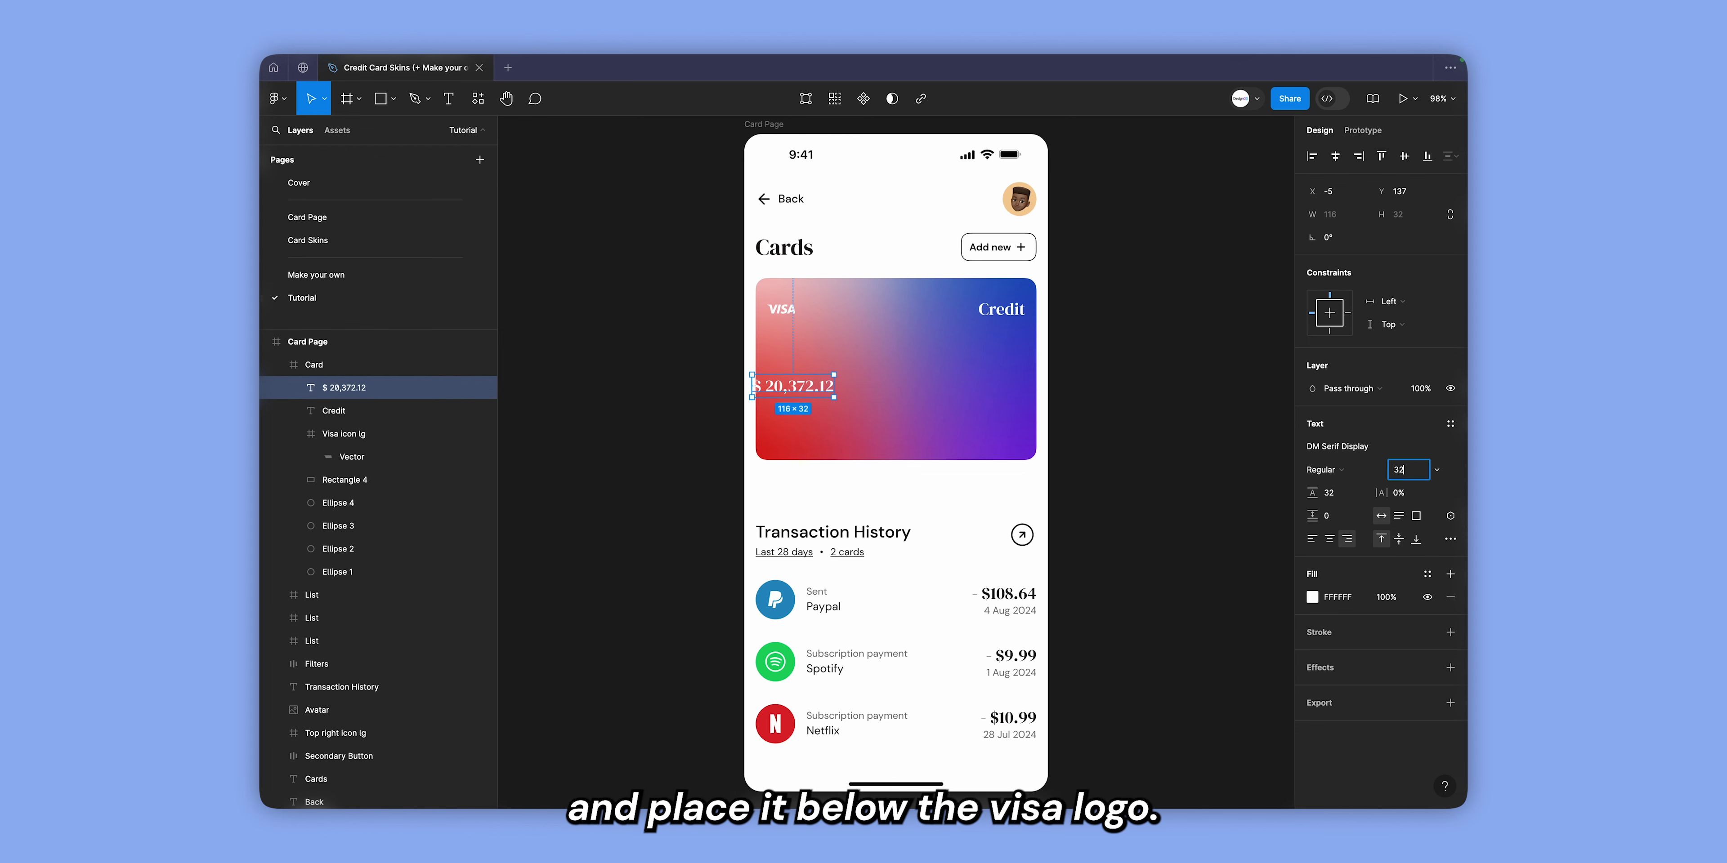
pyautogui.write('32')
pyautogui.press('Return')
pyautogui.click(1312, 538)
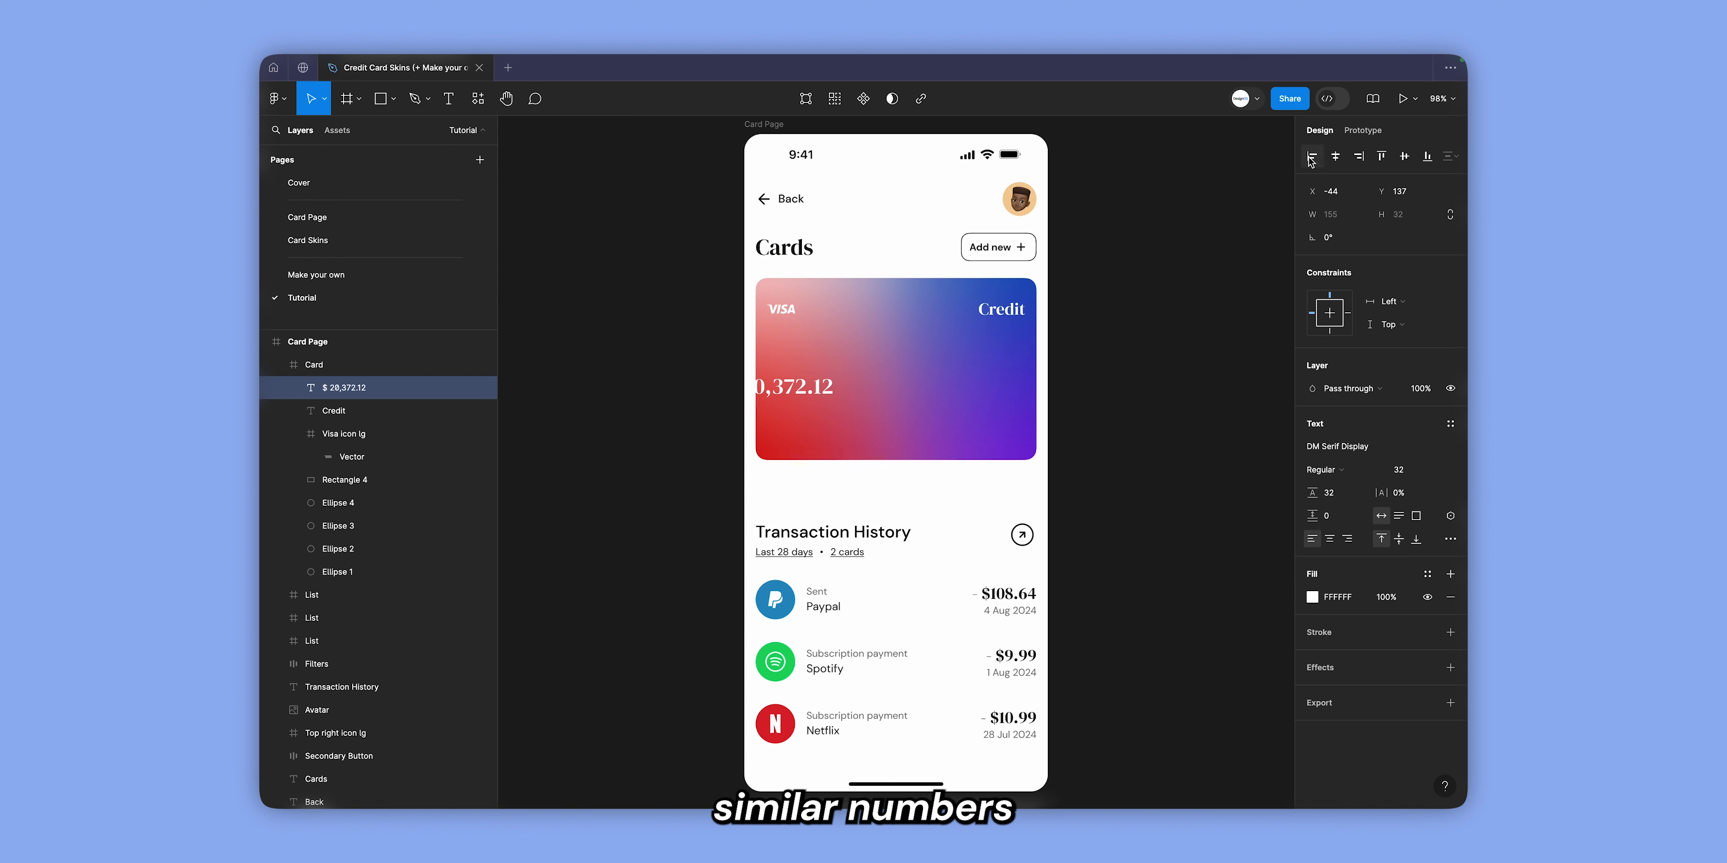